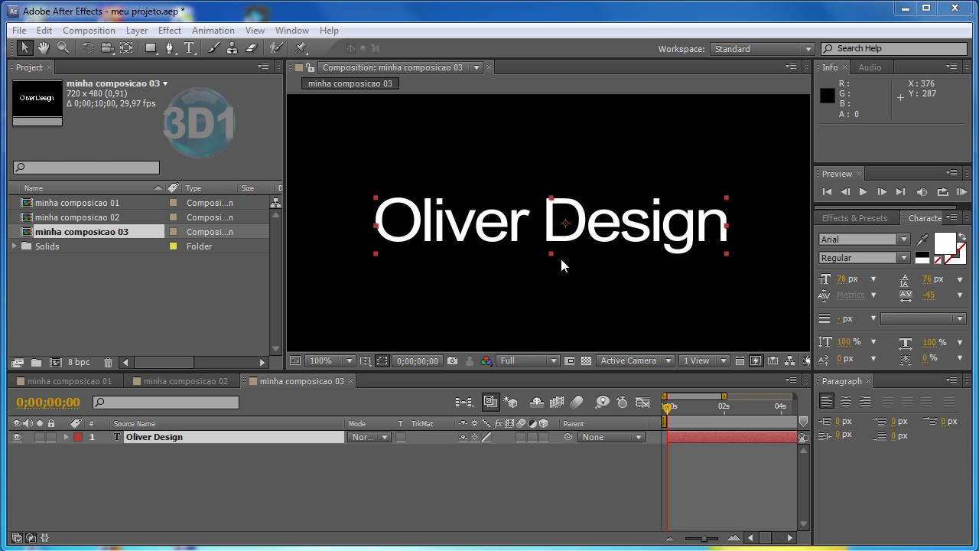
Apply a Drop Shadow layer style to the Oliver Design text and turn on the transparency grid
{"action": "left_click", "coordinate": [136, 31]}
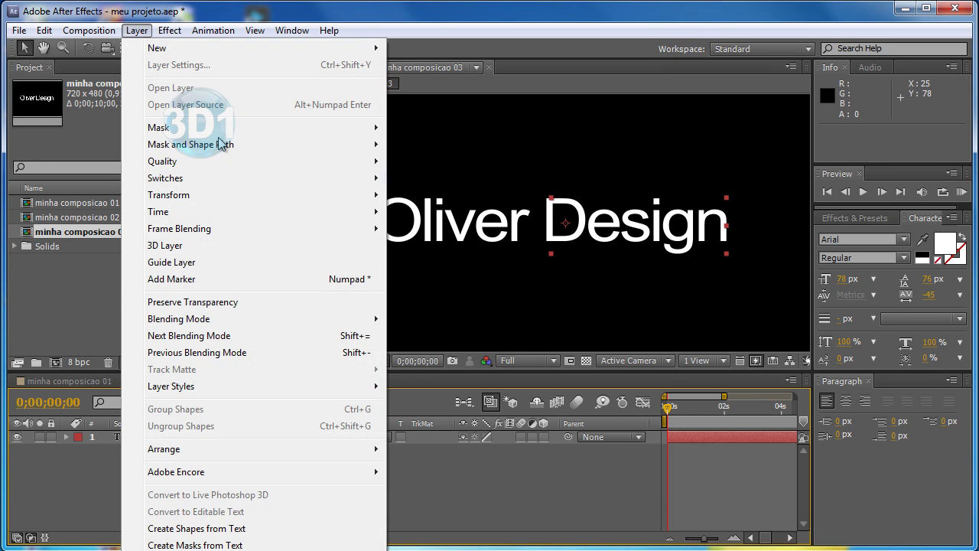
{"action": "mouse_move", "coordinate": [253, 392]}
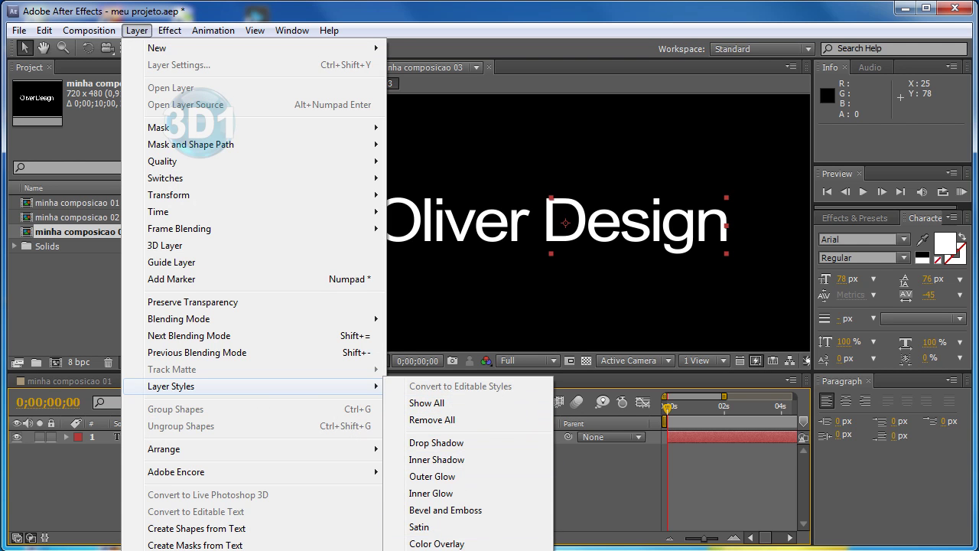
{"action": "left_click", "coordinate": [448, 443]}
{"action": "left_click", "coordinate": [425, 444]}
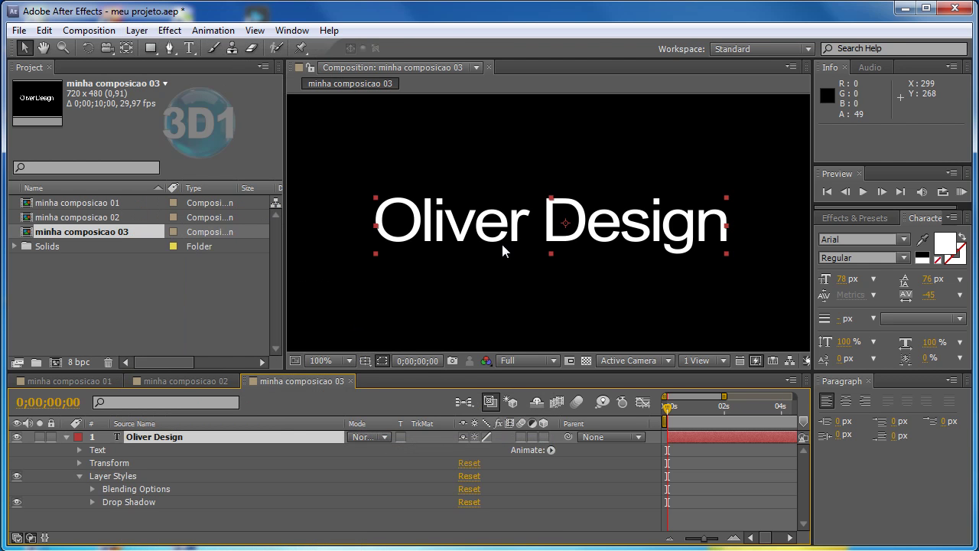
{"action": "left_click", "coordinate": [587, 360]}
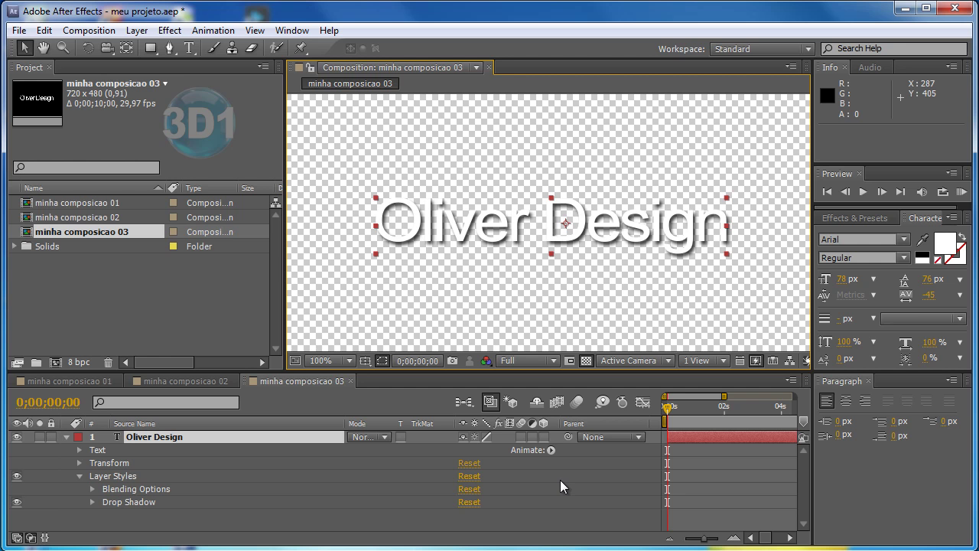
Set the Drop Shadow to 67% opacity, 298° angle, distance 16, size 12 and 57% noise
{"action": "left_click", "coordinate": [91, 502]}
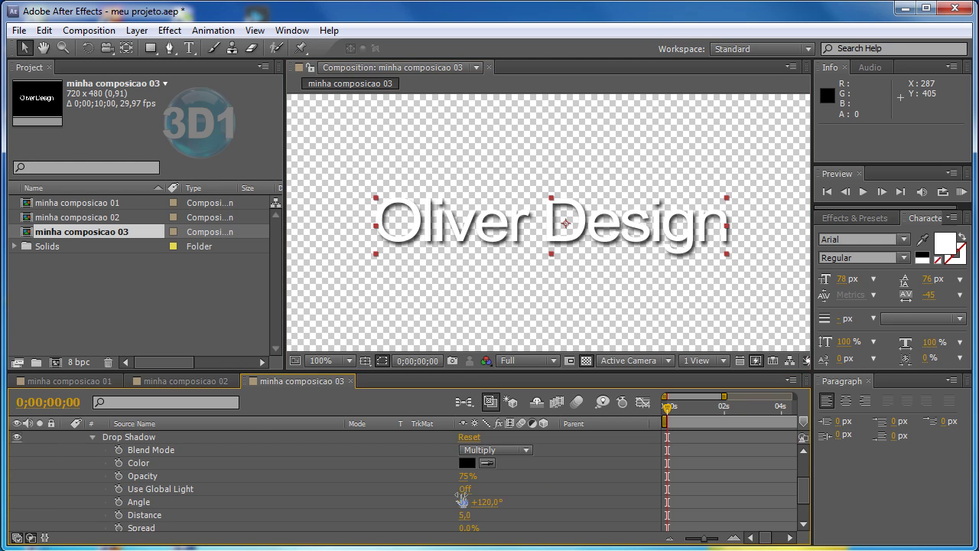
{"action": "mouse_move", "coordinate": [471, 480]}
{"action": "left_mouse_down"}
{"action": "mouse_move", "coordinate": [411, 475]}
{"action": "mouse_move", "coordinate": [500, 480]}
{"action": "left_mouse_up"}
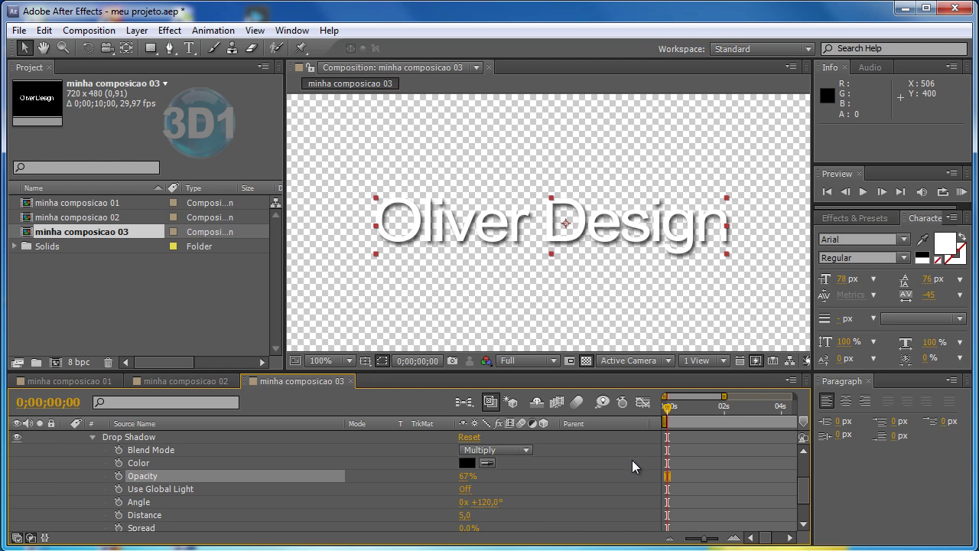
{"action": "mouse_move", "coordinate": [485, 502]}
{"action": "left_mouse_down"}
{"action": "mouse_move", "coordinate": [531, 502]}
{"action": "mouse_move", "coordinate": [615, 463]}
{"action": "mouse_move", "coordinate": [588, 480]}
{"action": "left_mouse_up"}
{"action": "mouse_move", "coordinate": [464, 514]}
{"action": "left_mouse_down"}
{"action": "mouse_move", "coordinate": [476, 514]}
{"action": "mouse_move", "coordinate": [466, 512]}
{"action": "left_mouse_up"}
{"action": "scroll", "coordinate": [802, 494], "scroll_direction": "down", "scroll_amount": 3}
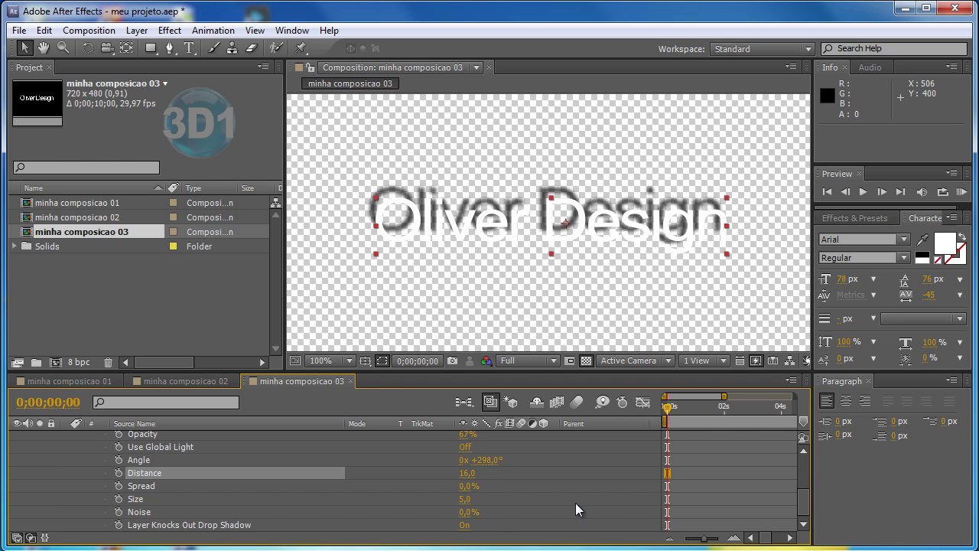
{"action": "mouse_move", "coordinate": [465, 499]}
{"action": "left_mouse_down"}
{"action": "mouse_move", "coordinate": [478, 498]}
{"action": "mouse_move", "coordinate": [425, 496]}
{"action": "mouse_move", "coordinate": [439, 496]}
{"action": "mouse_move", "coordinate": [428, 497]}
{"action": "mouse_move", "coordinate": [443, 517]}
{"action": "left_mouse_up"}
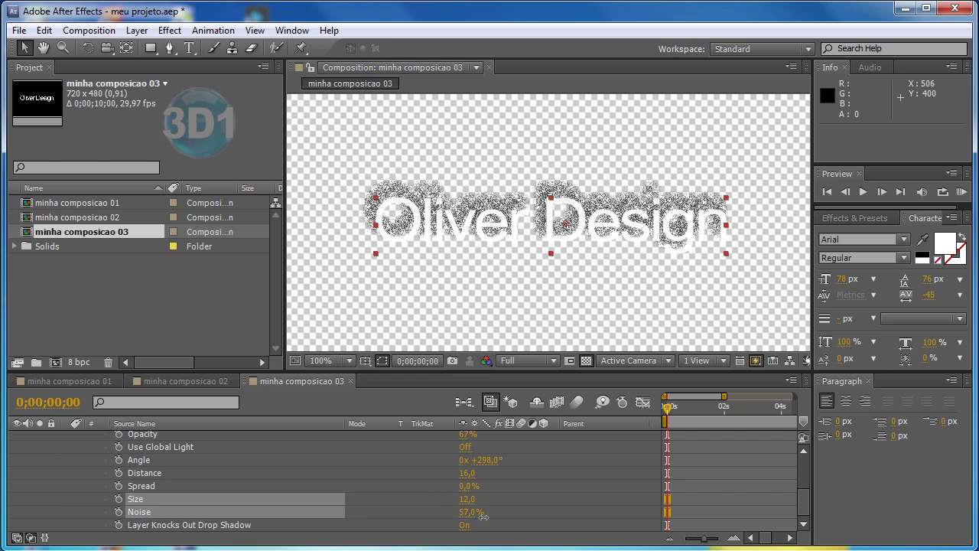
{"action": "left_click", "coordinate": [407, 484]}
{"action": "scroll", "coordinate": [408, 484], "scroll_direction": "up", "scroll_amount": 3}
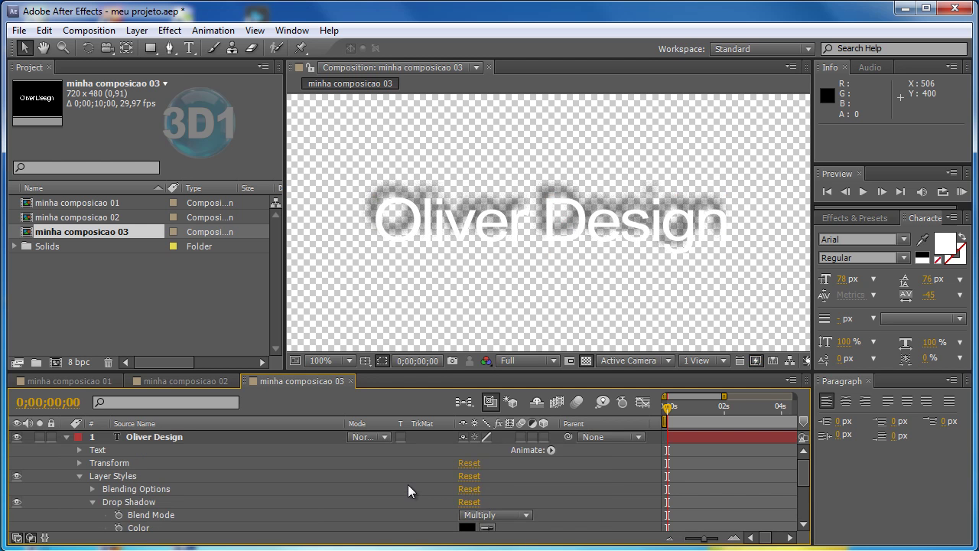
{"action": "left_click", "coordinate": [141, 505]}
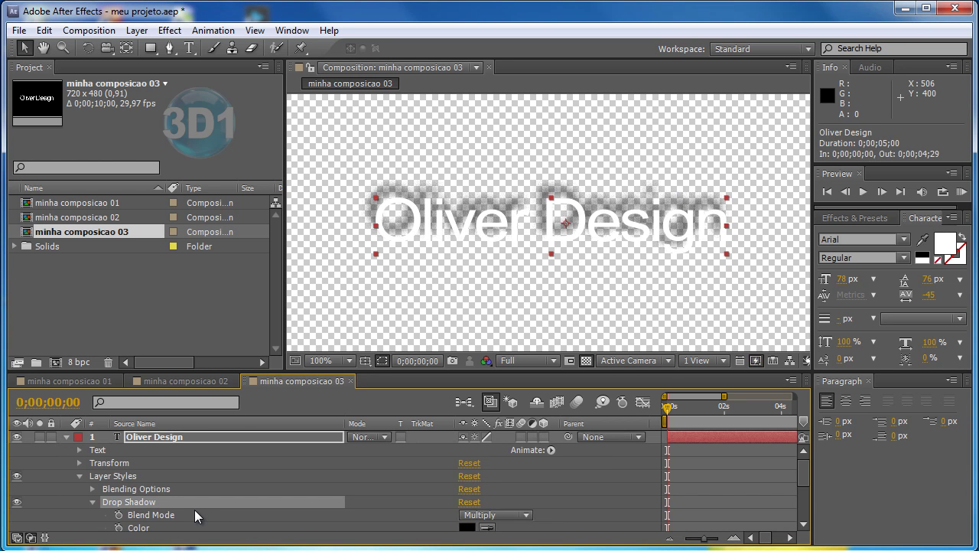
Delete the Drop Shadow style and apply an Inner Shadow style to the text
{"action": "key", "text": "Delete"}
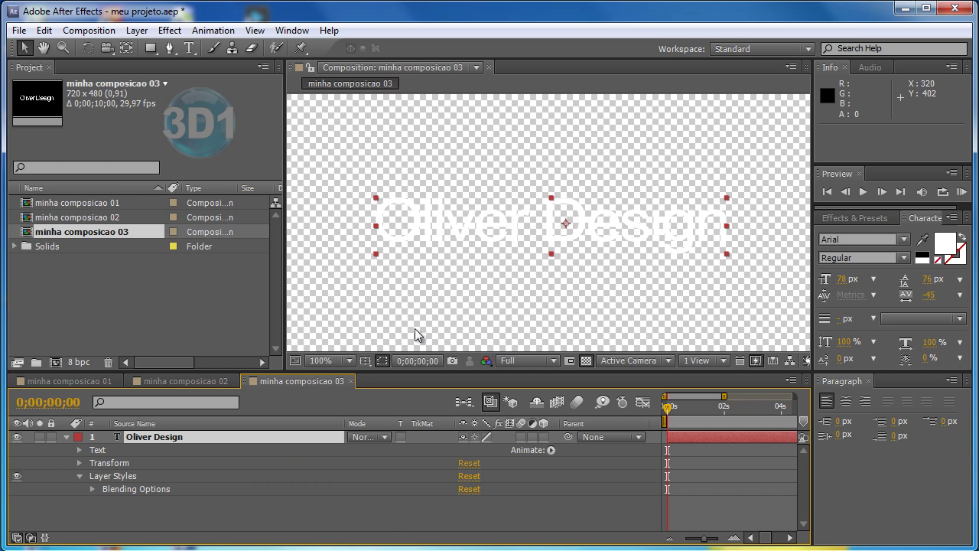
{"action": "left_click", "coordinate": [139, 35]}
{"action": "mouse_move", "coordinate": [217, 388]}
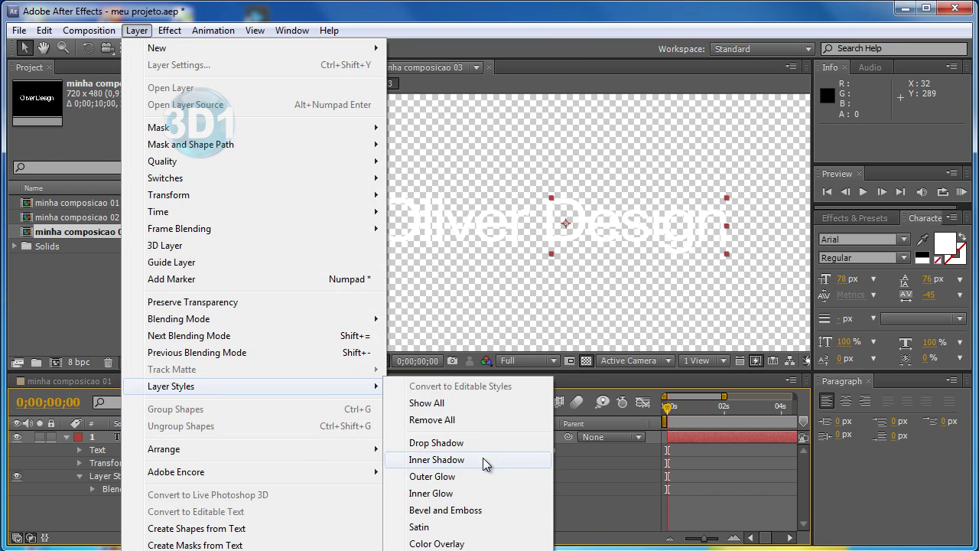
{"action": "left_click", "coordinate": [483, 457]}
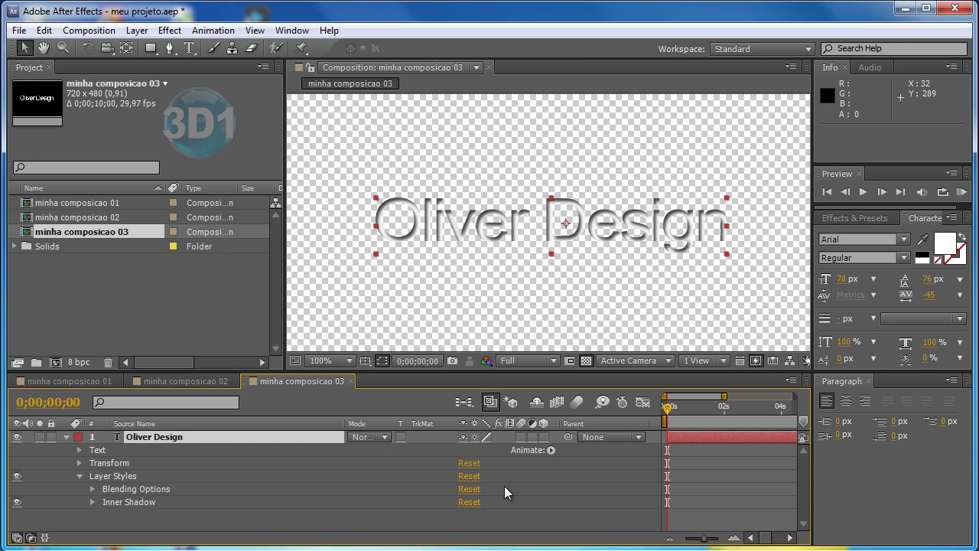
Expand the Inner Shadow settings and change its angle
{"action": "left_click", "coordinate": [91, 501]}
{"action": "scroll", "coordinate": [107, 518], "scroll_direction": "down", "scroll_amount": 3}
{"action": "left_click_drag", "start_coordinate": [478, 501], "coordinate": [453, 516]}
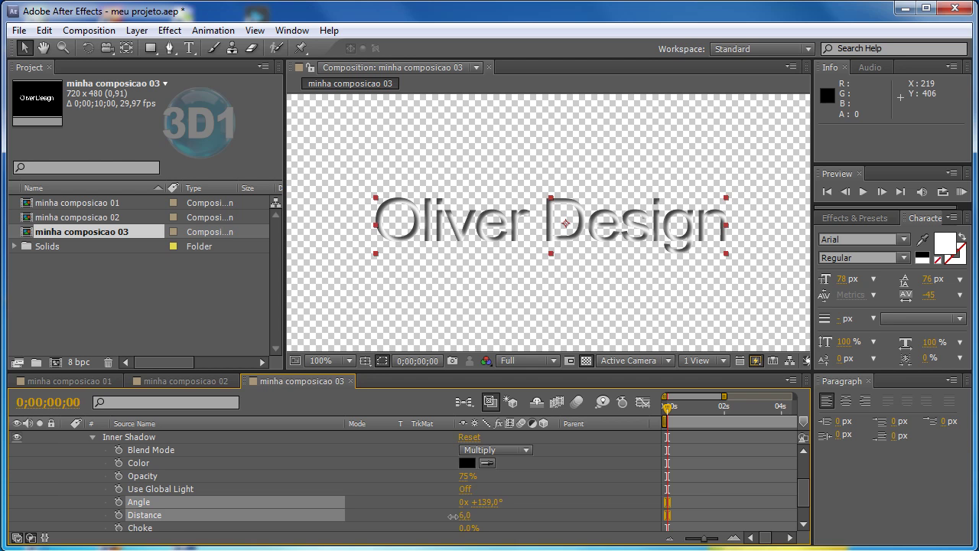
Delete the Inner Shadow style from the text layer
{"action": "scroll", "coordinate": [798, 483], "scroll_direction": "up", "scroll_amount": 2}
{"action": "scroll", "coordinate": [780, 474], "scroll_direction": "up", "scroll_amount": 2}
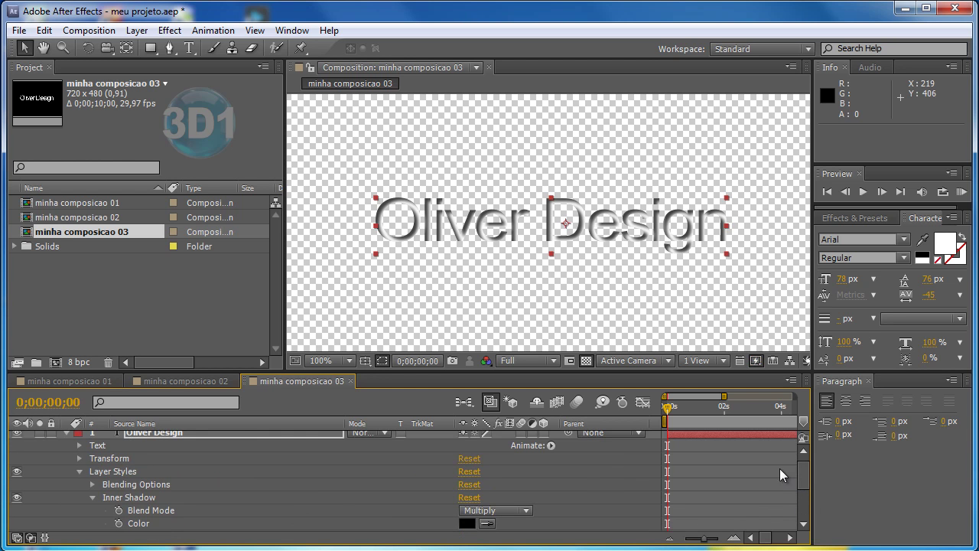
{"action": "left_click", "coordinate": [129, 498]}
{"action": "key", "text": "Delete"}
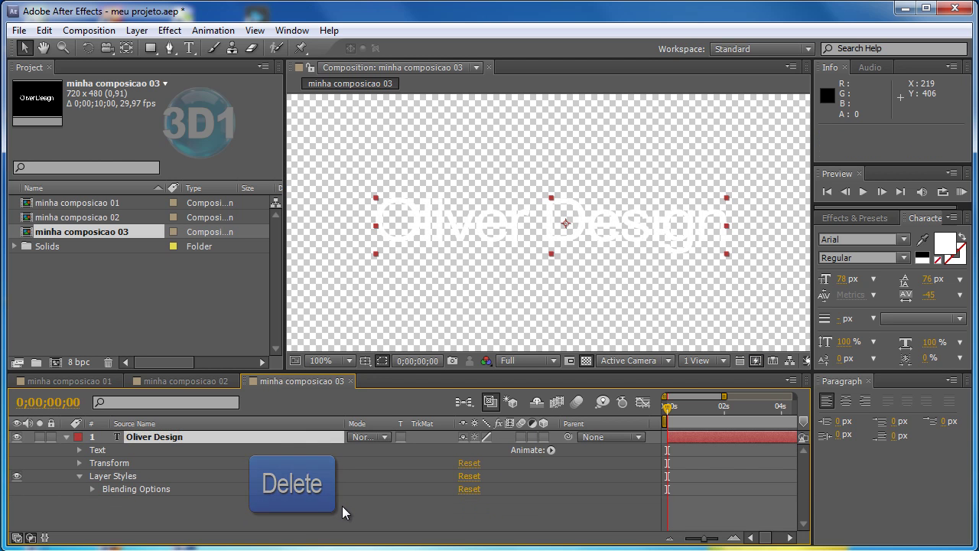
Apply an Outer Glow style to the text and switch the transparency grid back off
{"action": "left_click", "coordinate": [137, 30]}
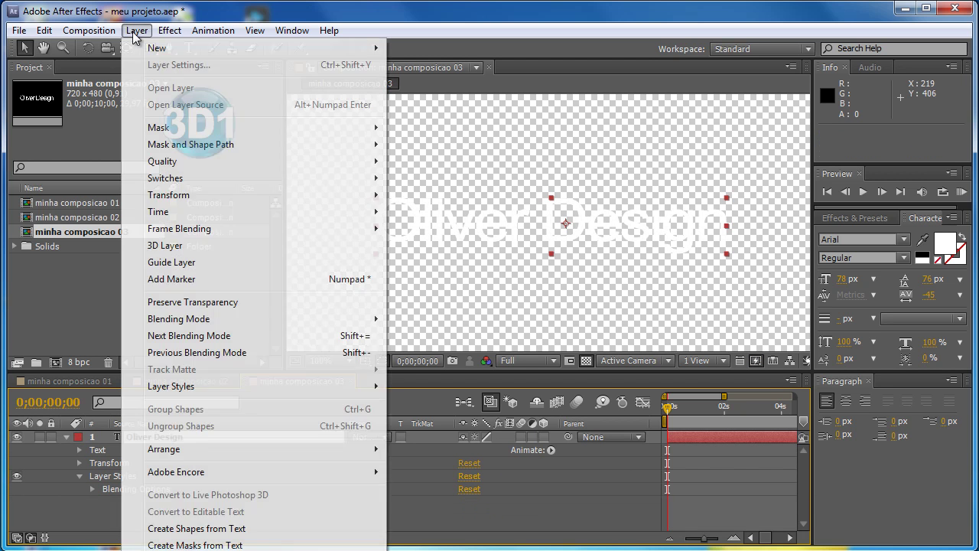
{"action": "mouse_move", "coordinate": [204, 393]}
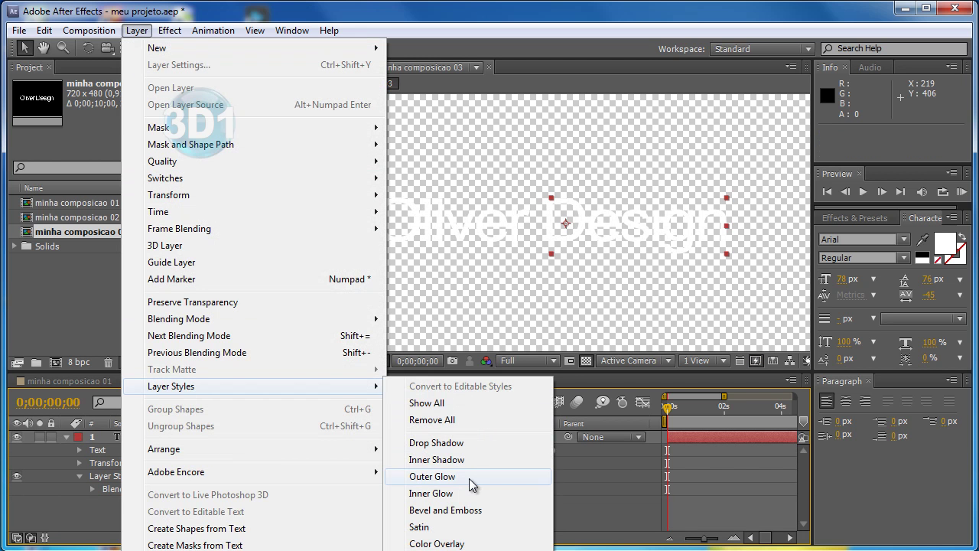
{"action": "left_click", "coordinate": [468, 478]}
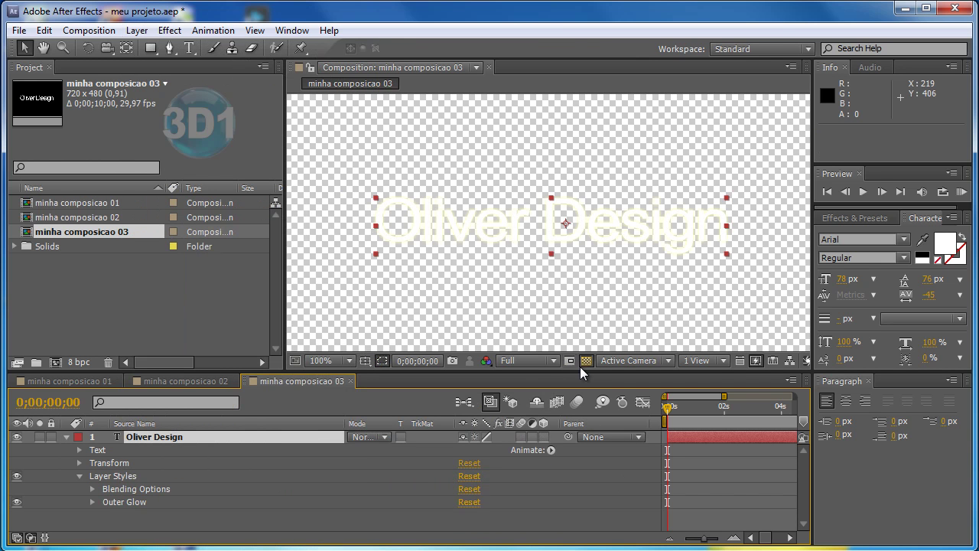
{"action": "left_click", "coordinate": [585, 361]}
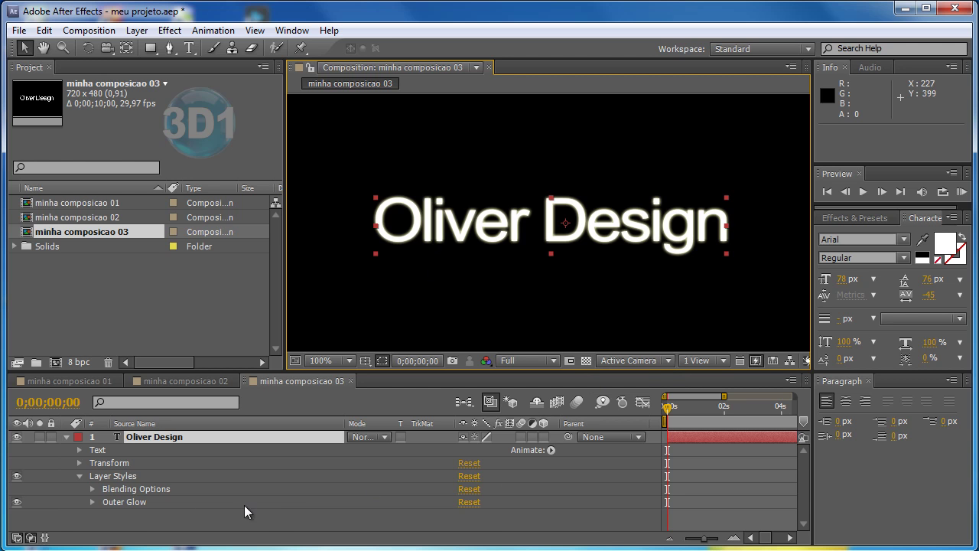
Lower the Outer Glow opacity from 75% to 67%
{"action": "left_click", "coordinate": [90, 501]}
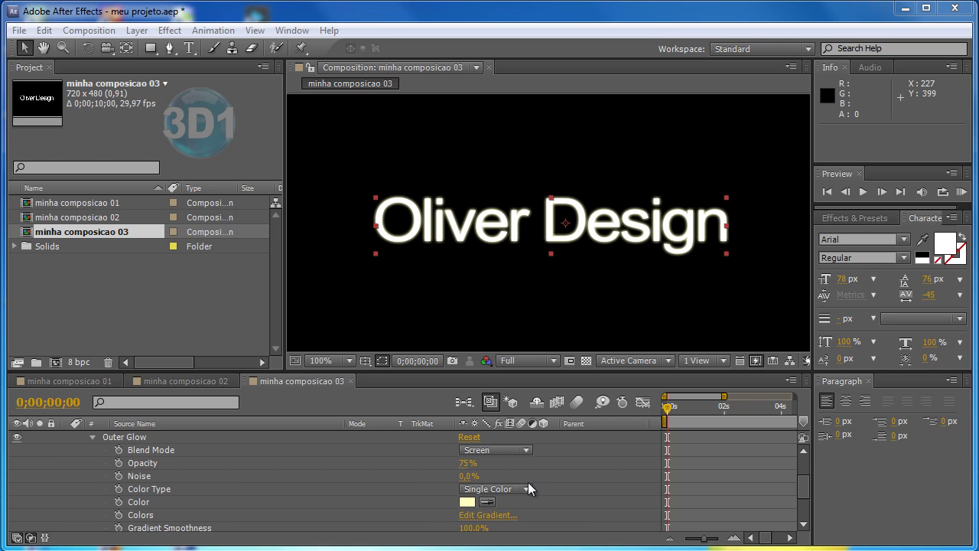
{"action": "left_click_drag", "start_coordinate": [476, 462], "coordinate": [471, 464]}
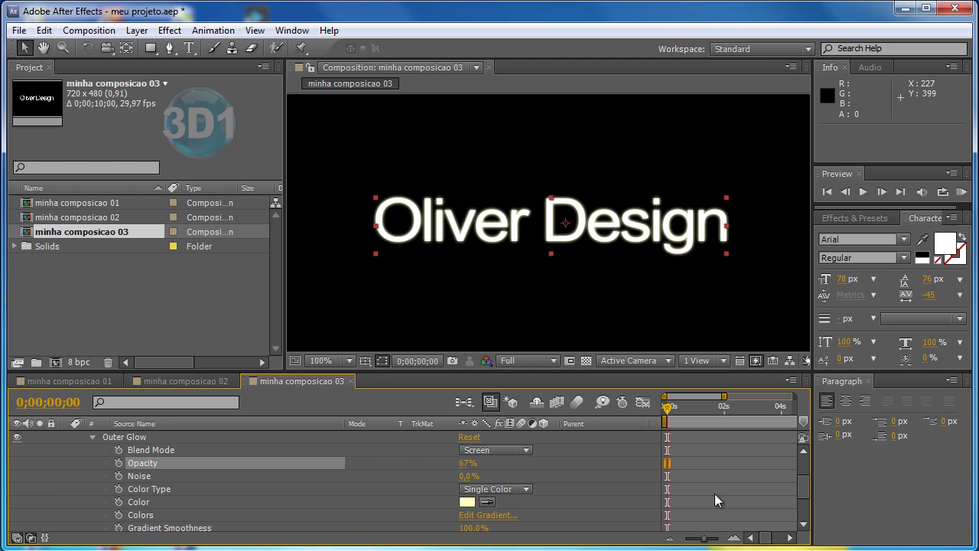
{"action": "scroll", "coordinate": [803, 497], "scroll_direction": "down", "scroll_amount": 2}
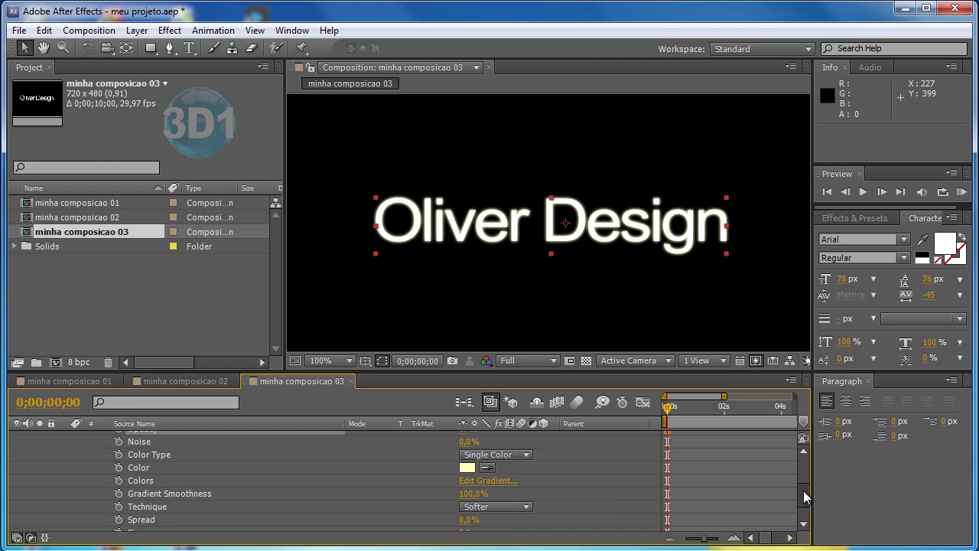
Move the Outer Glow gradient's white stop to 68% and black stop to 87.5%
{"action": "left_click", "coordinate": [489, 481]}
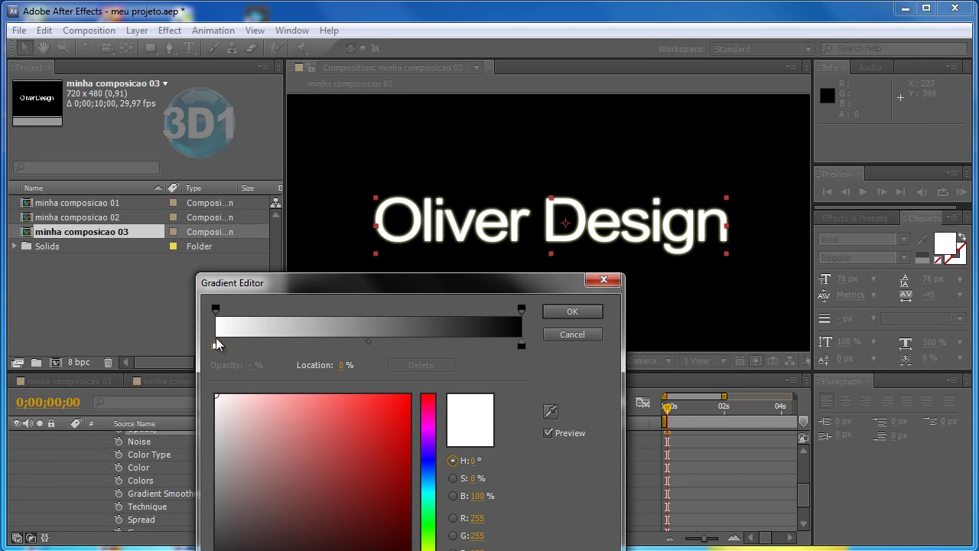
{"action": "left_click_drag", "start_coordinate": [216, 345], "coordinate": [423, 345]}
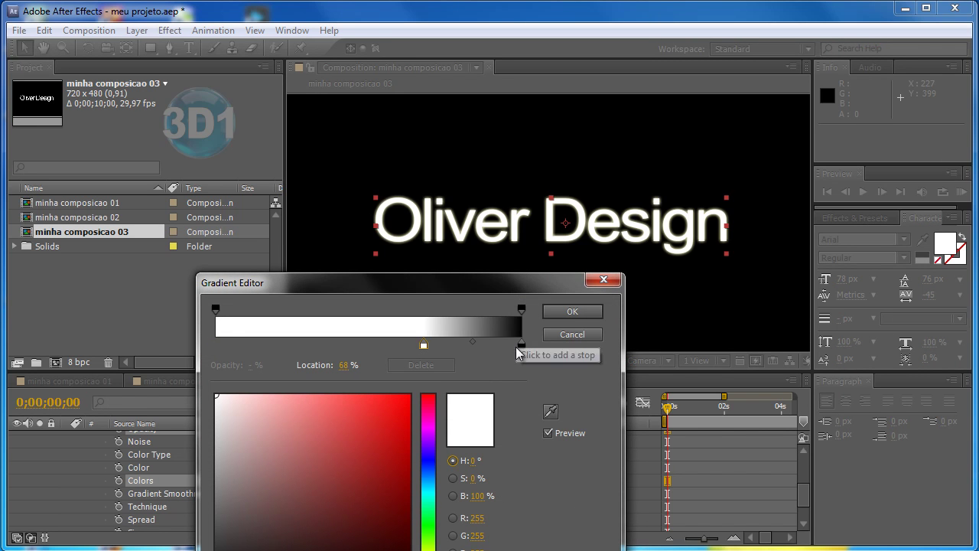
{"action": "left_click_drag", "start_coordinate": [521, 345], "coordinate": [483, 345]}
{"action": "left_click", "coordinate": [582, 312]}
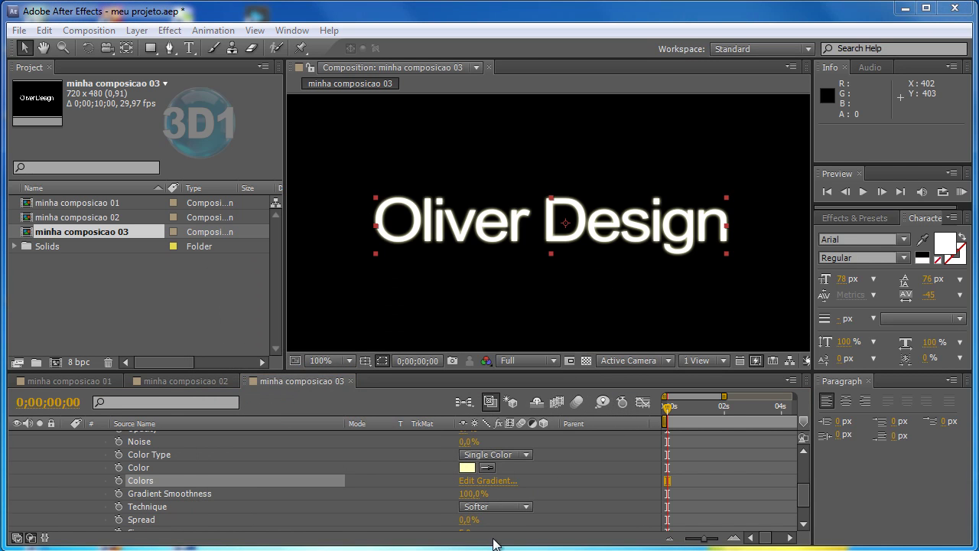
Set the Outer Glow's Gradient Smoothness to 78% and Technique to Precise
{"action": "mouse_move", "coordinate": [473, 493]}
{"action": "left_mouse_down"}
{"action": "mouse_move", "coordinate": [432, 495]}
{"action": "mouse_move", "coordinate": [510, 494]}
{"action": "left_mouse_up"}
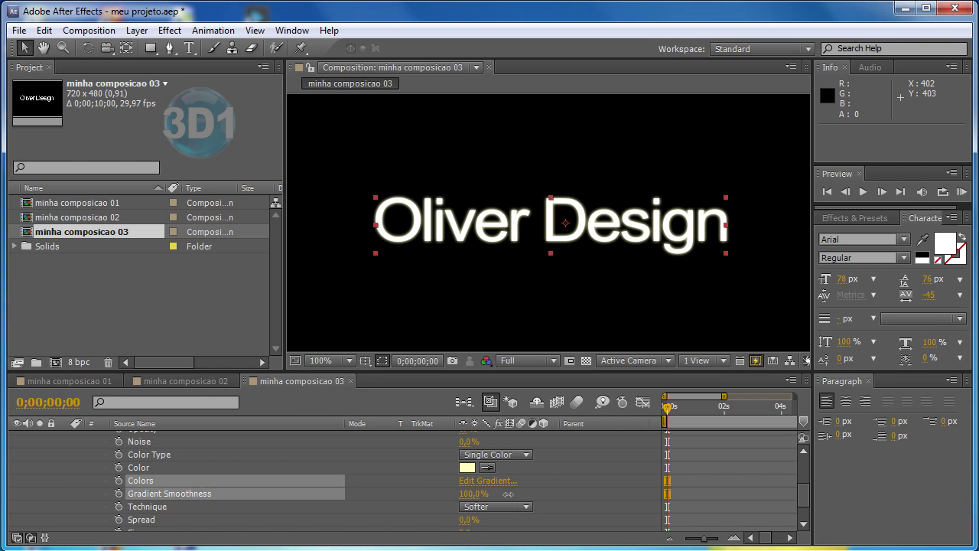
{"action": "left_click", "coordinate": [502, 506]}
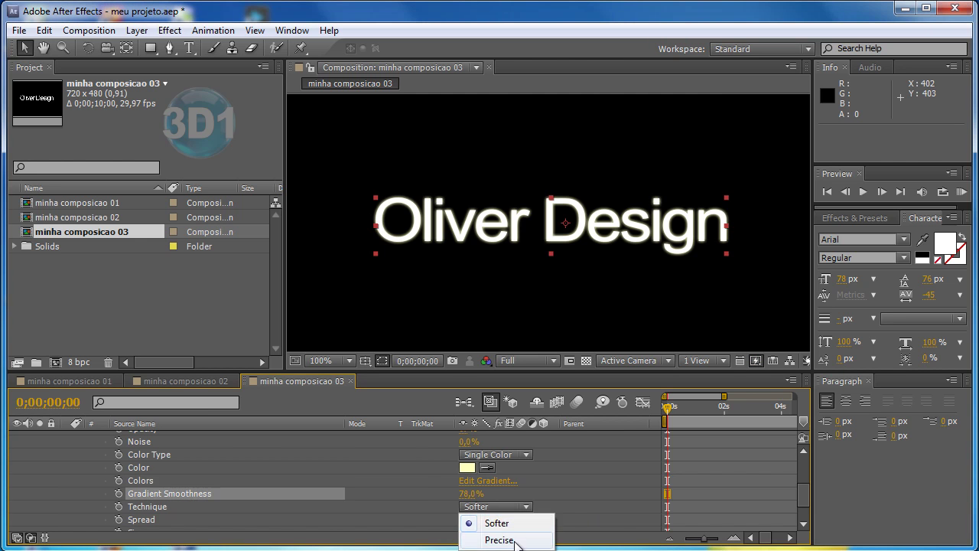
{"action": "left_click", "coordinate": [499, 539]}
Delete the Outer Glow style from the text layer
{"action": "scroll", "coordinate": [805, 487], "scroll_direction": "up", "scroll_amount": 2}
{"action": "scroll", "coordinate": [805, 484], "scroll_direction": "up", "scroll_amount": 1}
{"action": "scroll", "coordinate": [803, 481], "scroll_direction": "up", "scroll_amount": 1}
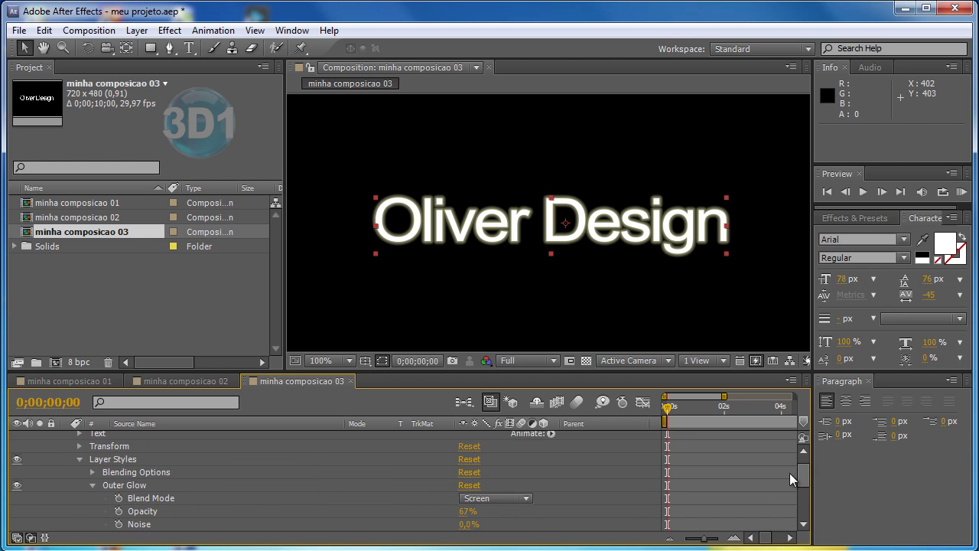
{"action": "left_click", "coordinate": [136, 479]}
{"action": "key", "text": "Delete"}
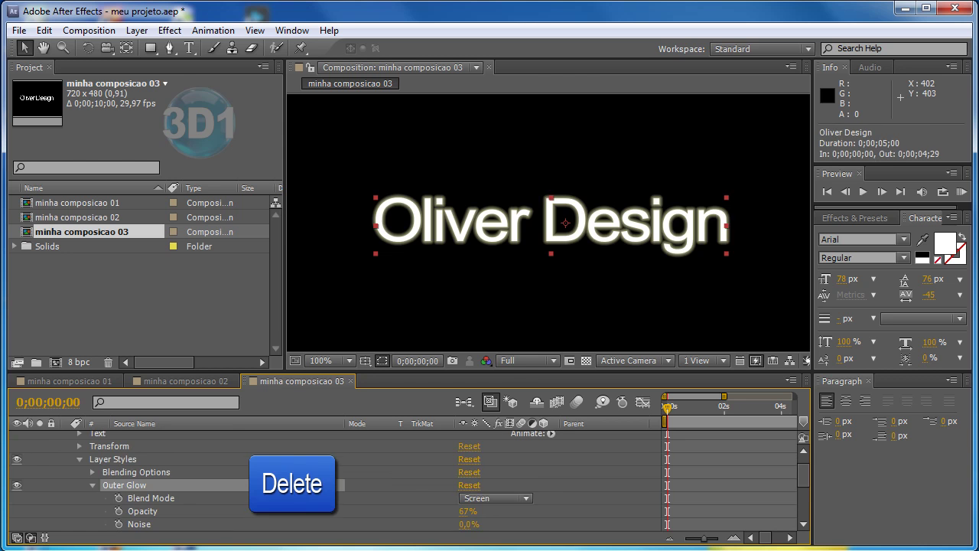
{"action": "left_click", "coordinate": [134, 31]}
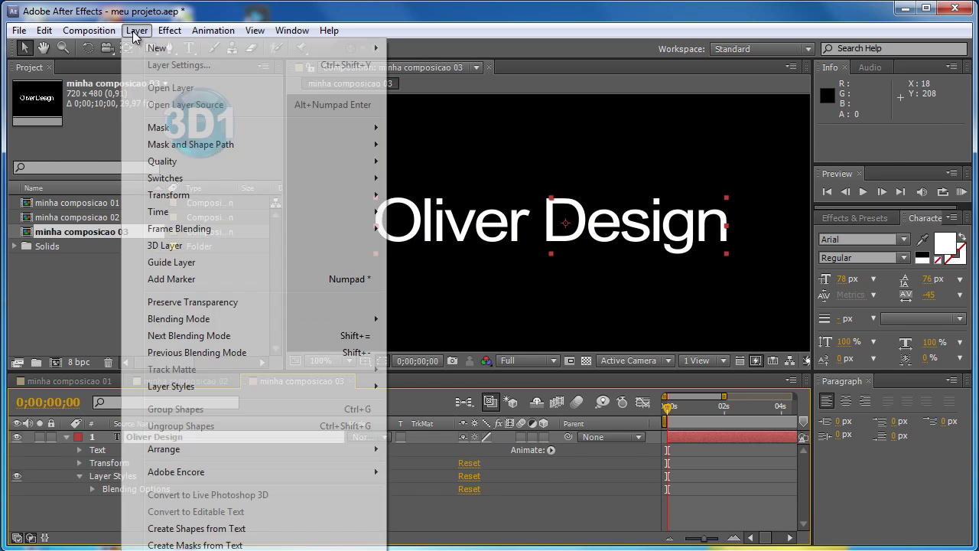
{"action": "mouse_move", "coordinate": [226, 389]}
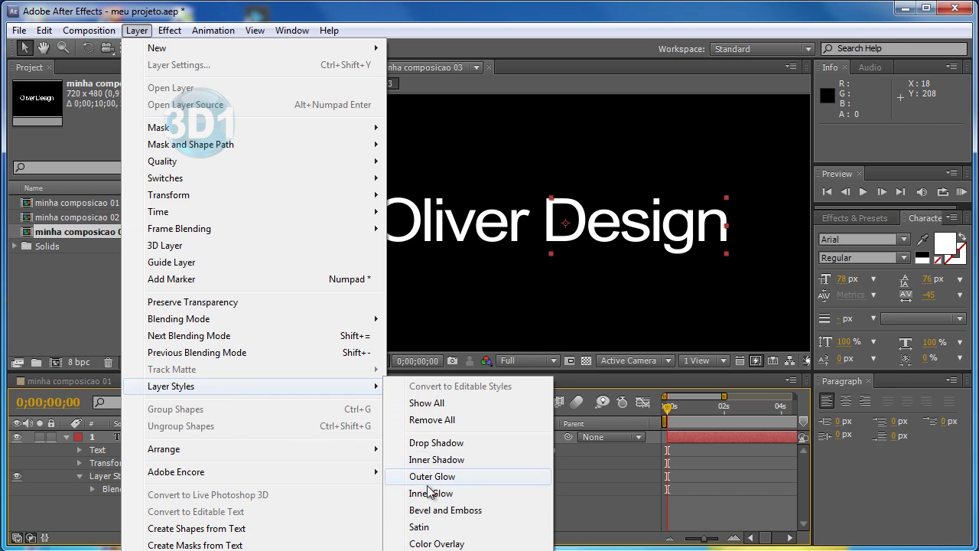
{"action": "left_click", "coordinate": [468, 510]}
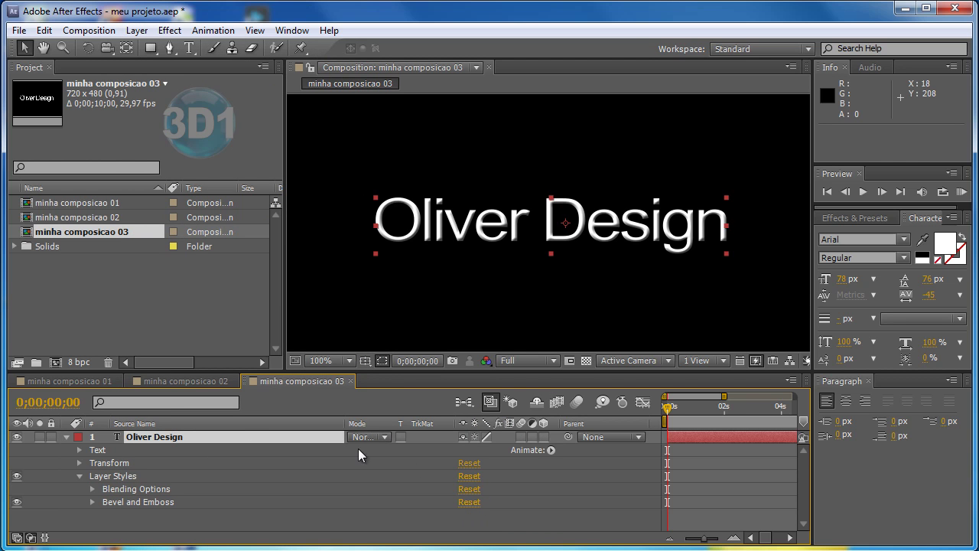
{"action": "left_click", "coordinate": [92, 502]}
{"action": "mouse_move", "coordinate": [465, 502]}
{"action": "left_mouse_down"}
{"action": "mouse_move", "coordinate": [448, 501]}
{"action": "mouse_move", "coordinate": [463, 502]}
{"action": "left_mouse_up"}
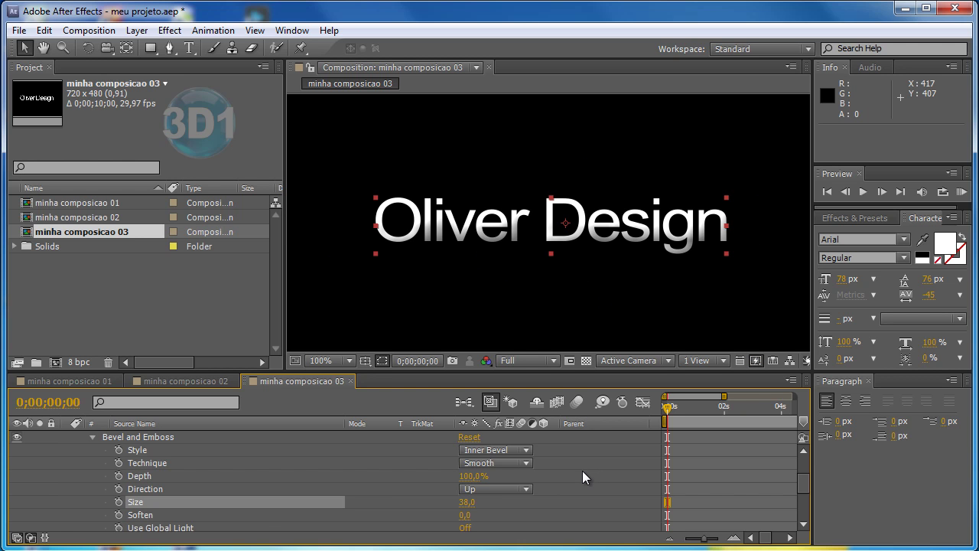
{"action": "left_click", "coordinate": [501, 463]}
{"action": "left_click", "coordinate": [526, 498]}
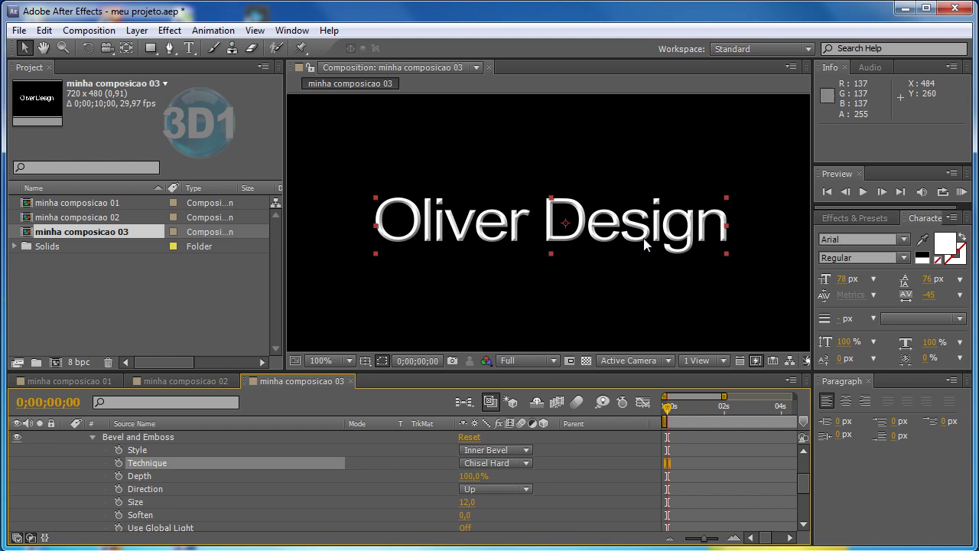
{"action": "left_click", "coordinate": [496, 463]}
{"action": "left_click", "coordinate": [523, 512]}
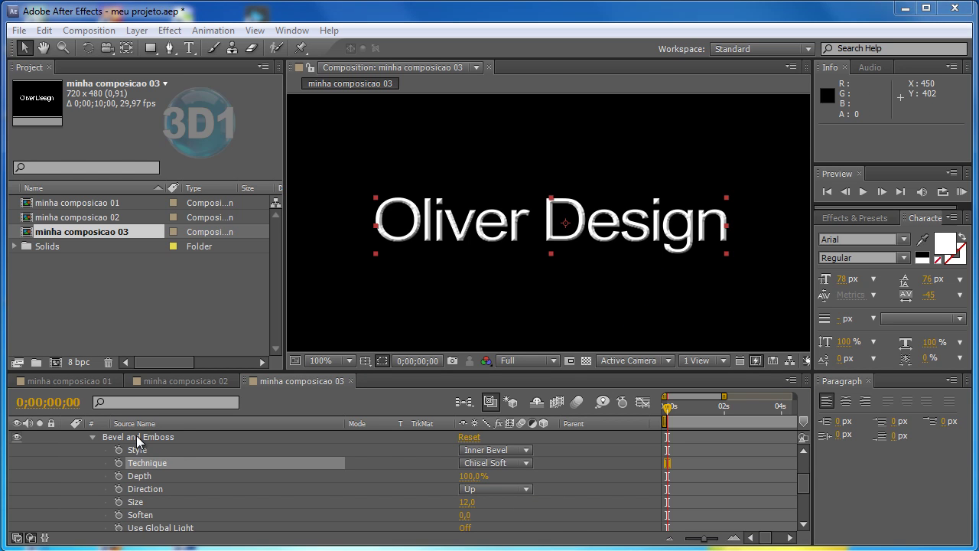
{"action": "scroll", "coordinate": [328, 475], "scroll_direction": "up", "scroll_amount": 3}
{"action": "left_click", "coordinate": [328, 474]}
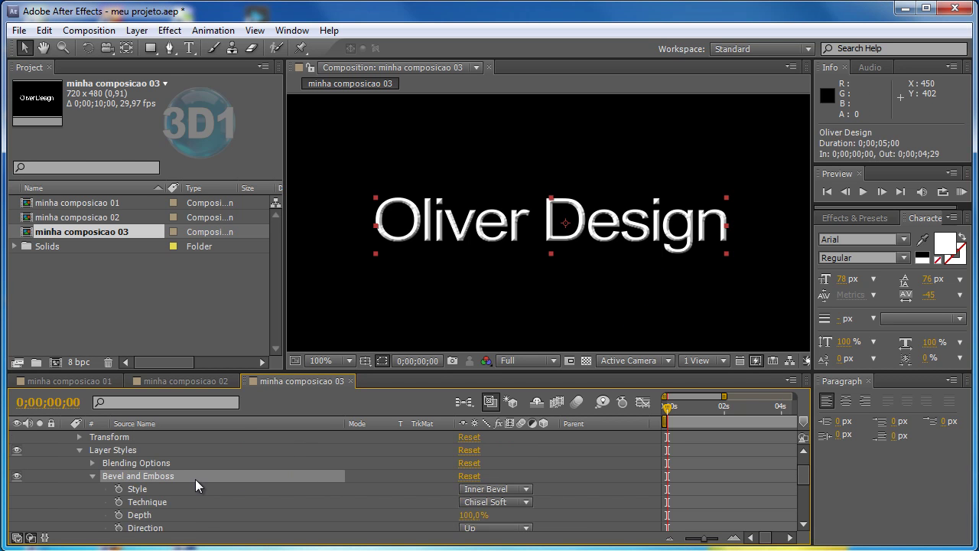
{"action": "key", "text": "Delete"}
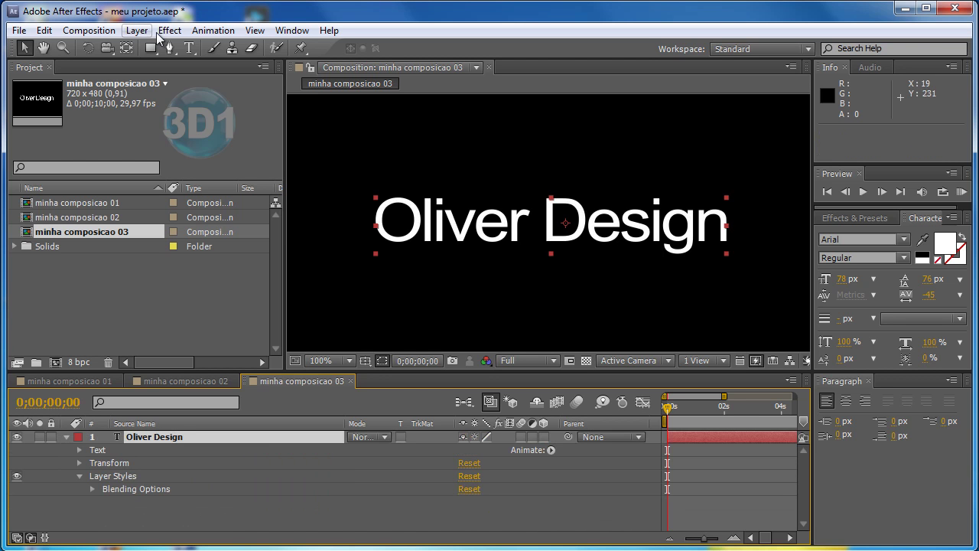
Add a Satin style to the text and adjust its size to 9, distance 10.5
{"action": "left_click", "coordinate": [140, 31]}
{"action": "mouse_move", "coordinate": [191, 386]}
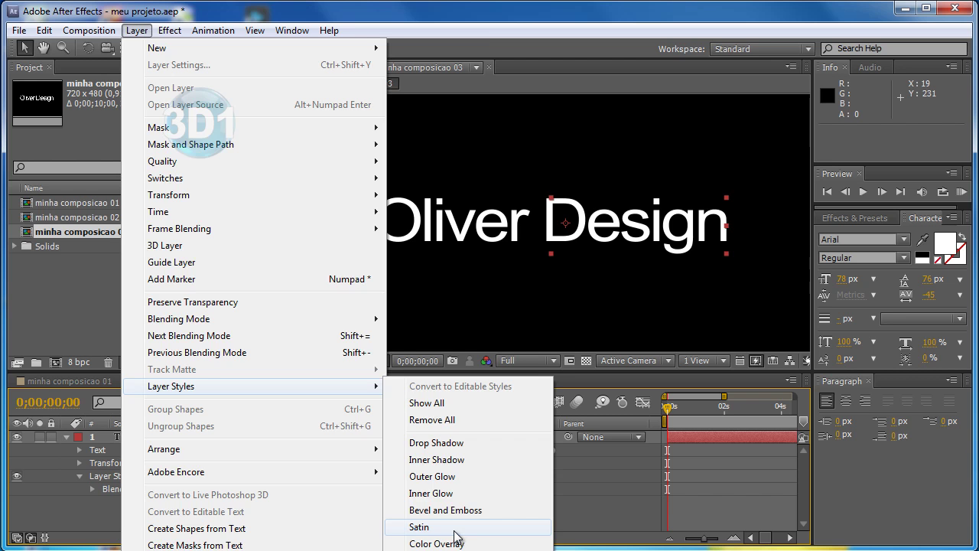
{"action": "left_click", "coordinate": [448, 529]}
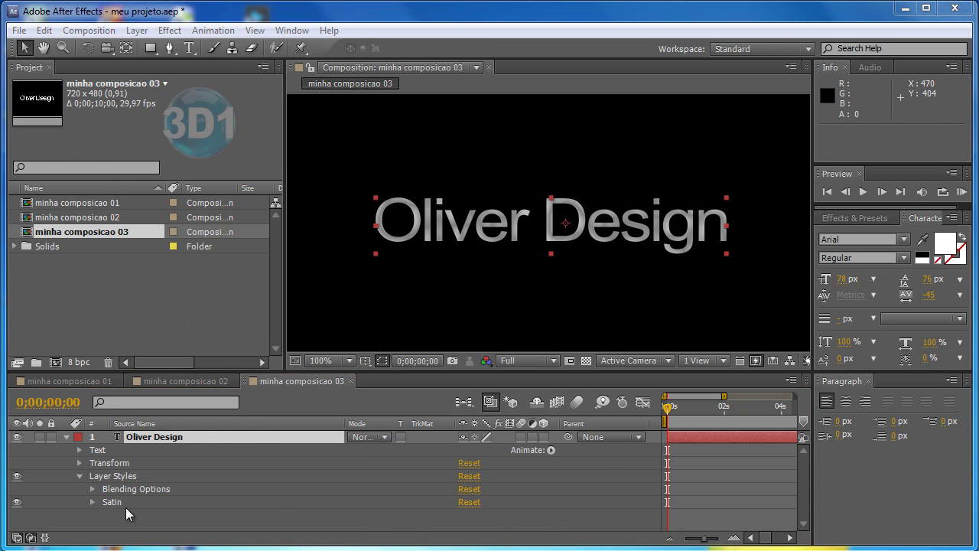
{"action": "left_click", "coordinate": [92, 502]}
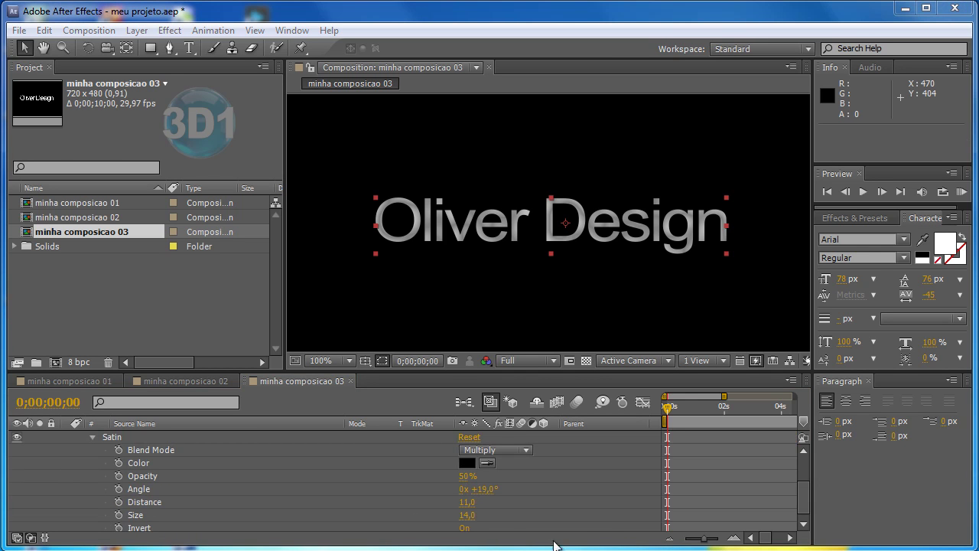
{"action": "mouse_move", "coordinate": [465, 515]}
{"action": "left_mouse_down"}
{"action": "mouse_move", "coordinate": [431, 513]}
{"action": "mouse_move", "coordinate": [456, 499]}
{"action": "left_mouse_up"}
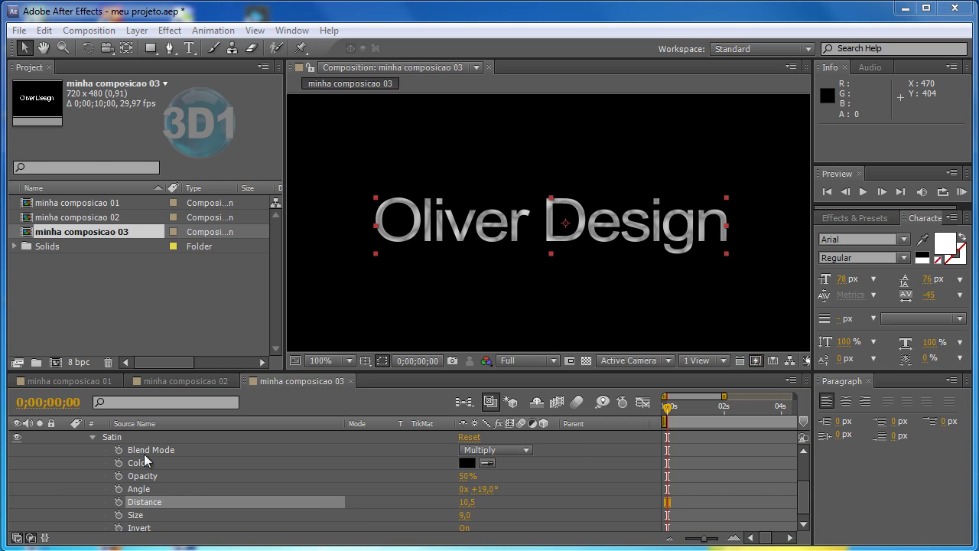
Delete the Satin layer style from the text
{"action": "key", "text": "Delete"}
{"action": "left_click", "coordinate": [116, 439]}
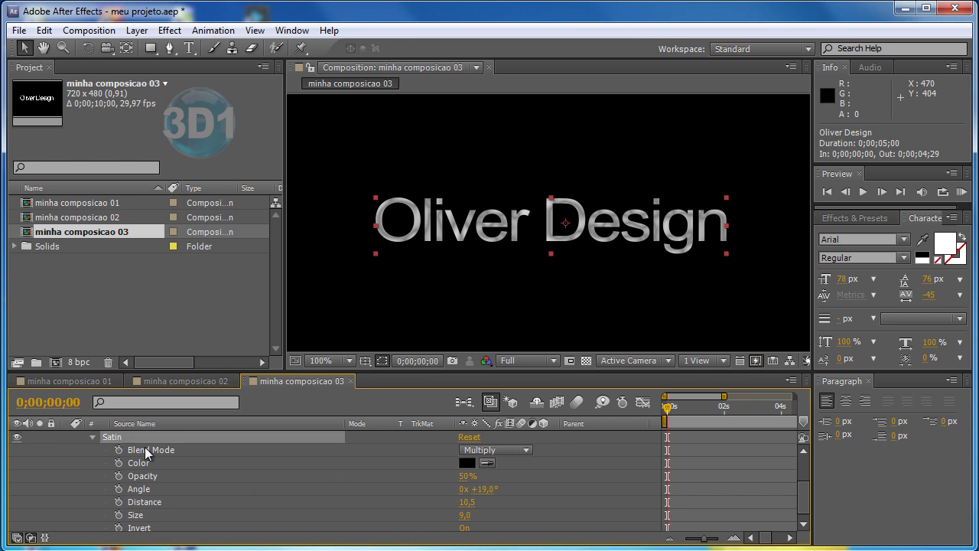
{"action": "key", "text": "Delete"}
{"action": "left_click", "coordinate": [146, 30]}
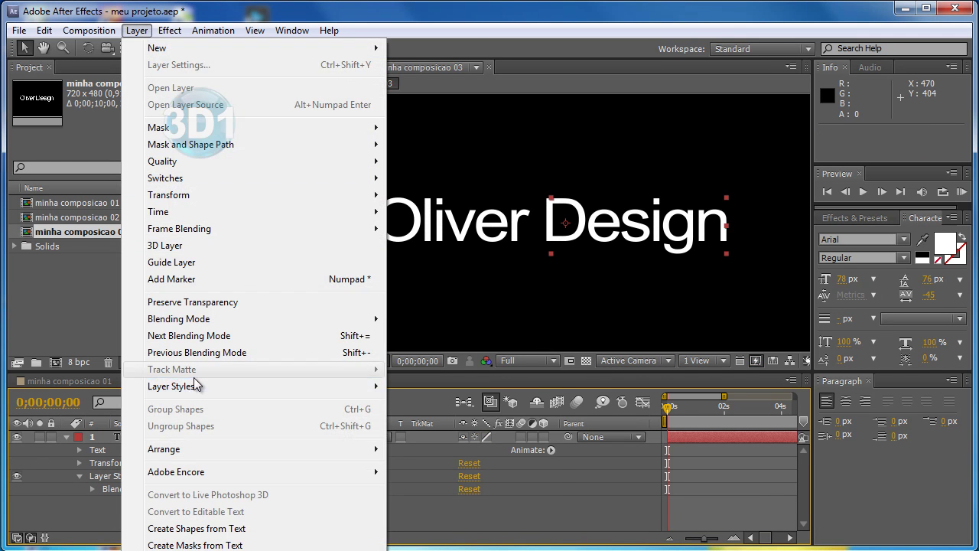
Add a Color Overlay style and change its colour from red to cyan 00FFF6
{"action": "mouse_move", "coordinate": [195, 386]}
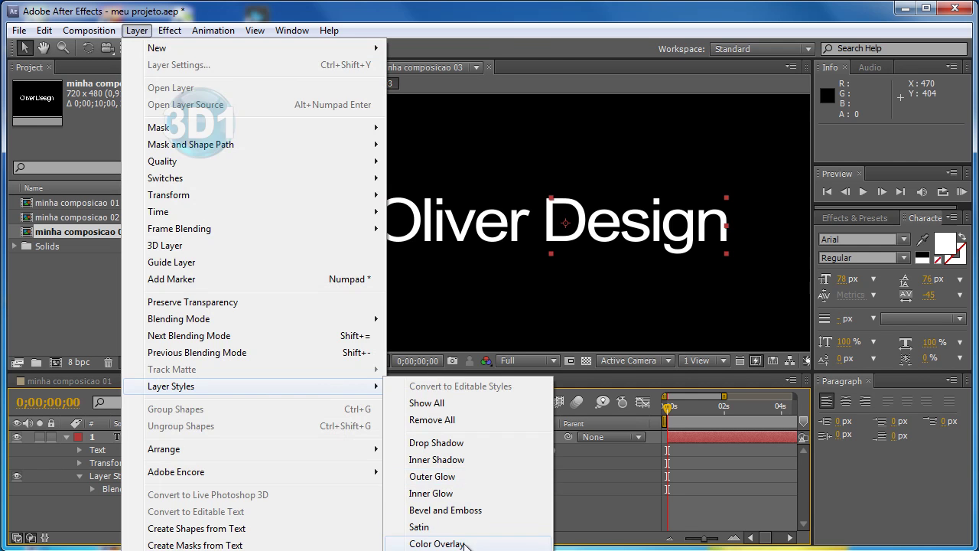
{"action": "left_click", "coordinate": [465, 543]}
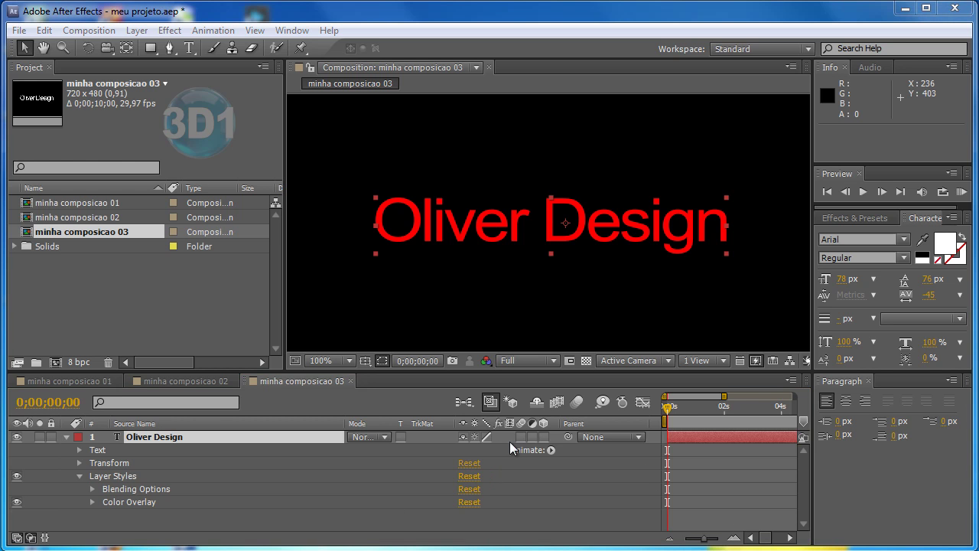
{"action": "left_click", "coordinate": [93, 502]}
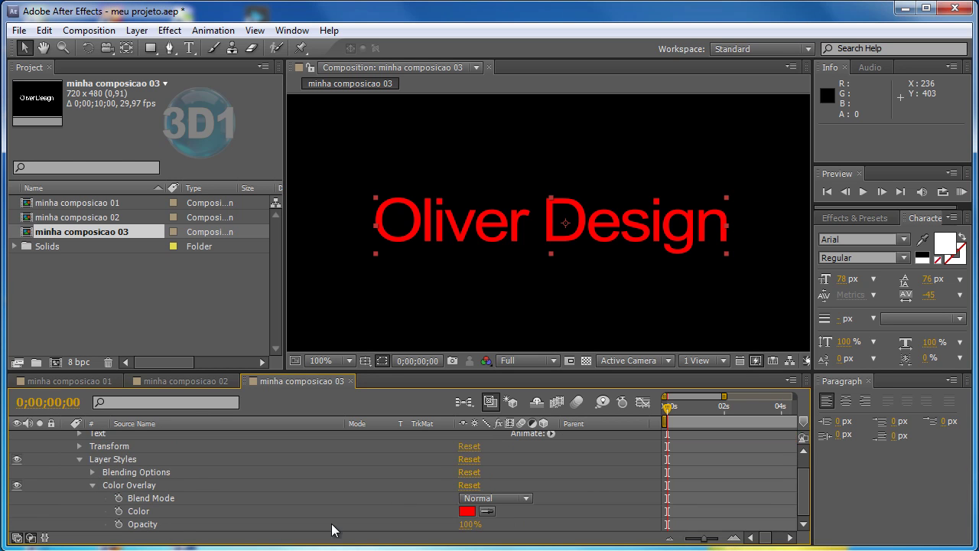
{"action": "left_click", "coordinate": [465, 514]}
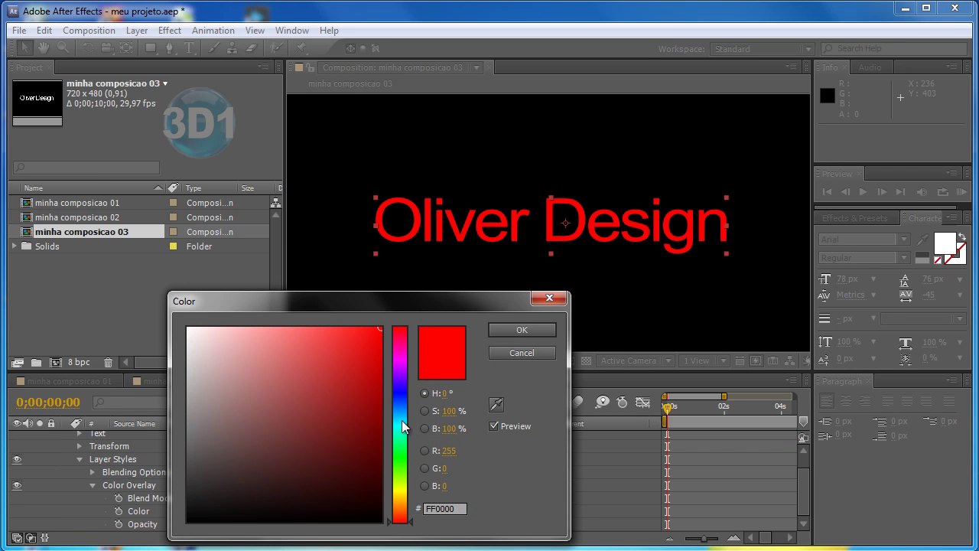
{"action": "mouse_move", "coordinate": [414, 523]}
{"action": "left_mouse_down"}
{"action": "mouse_move", "coordinate": [412, 410]}
{"action": "mouse_move", "coordinate": [413, 425]}
{"action": "left_mouse_up"}
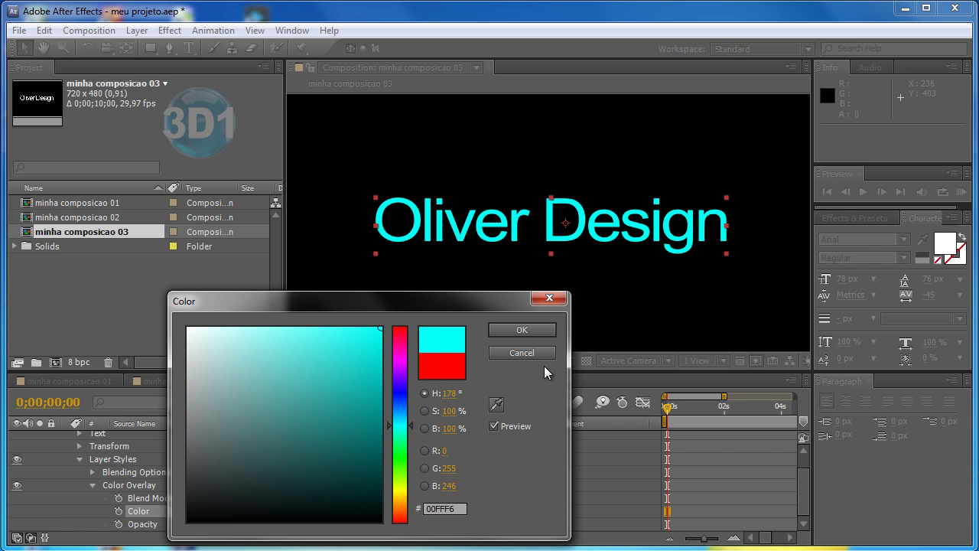
{"action": "left_click", "coordinate": [527, 330]}
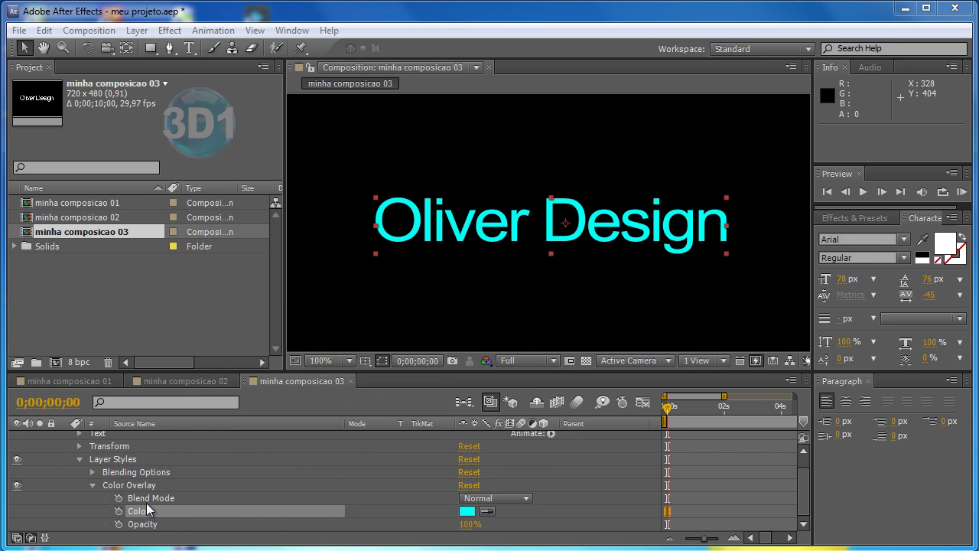
Leave the Color Overlay blend mode on Normal, then delete the Color Overlay style
{"action": "left_click", "coordinate": [504, 496]}
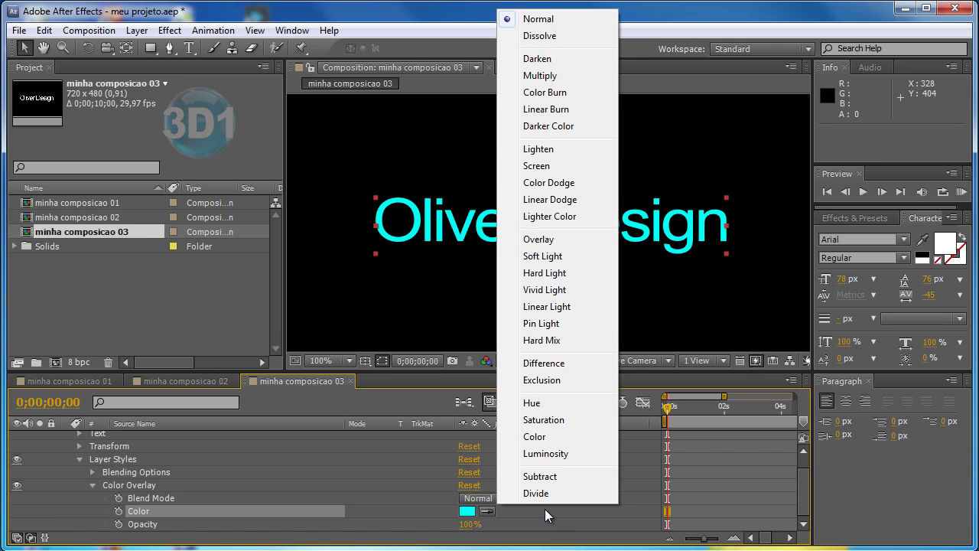
{"action": "left_click", "coordinate": [386, 491]}
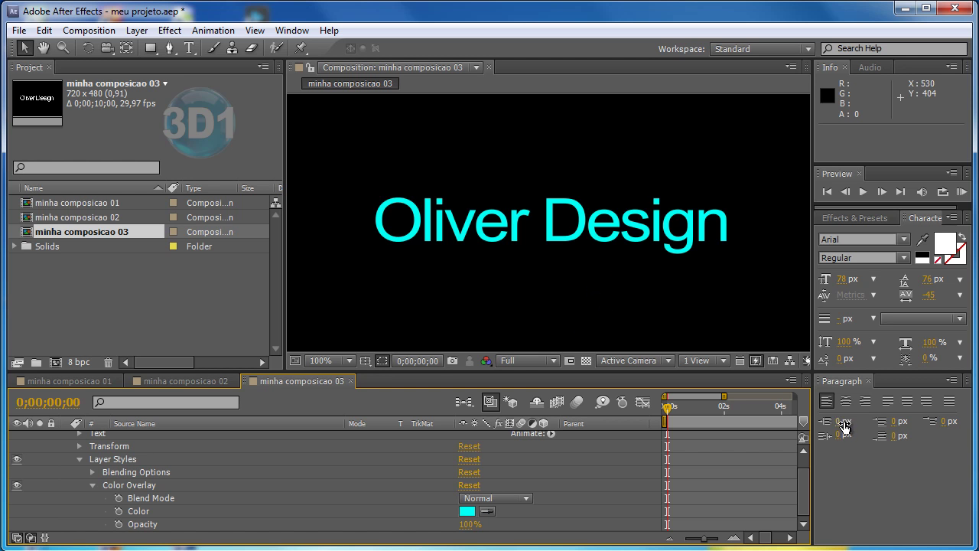
{"action": "left_click", "coordinate": [127, 484]}
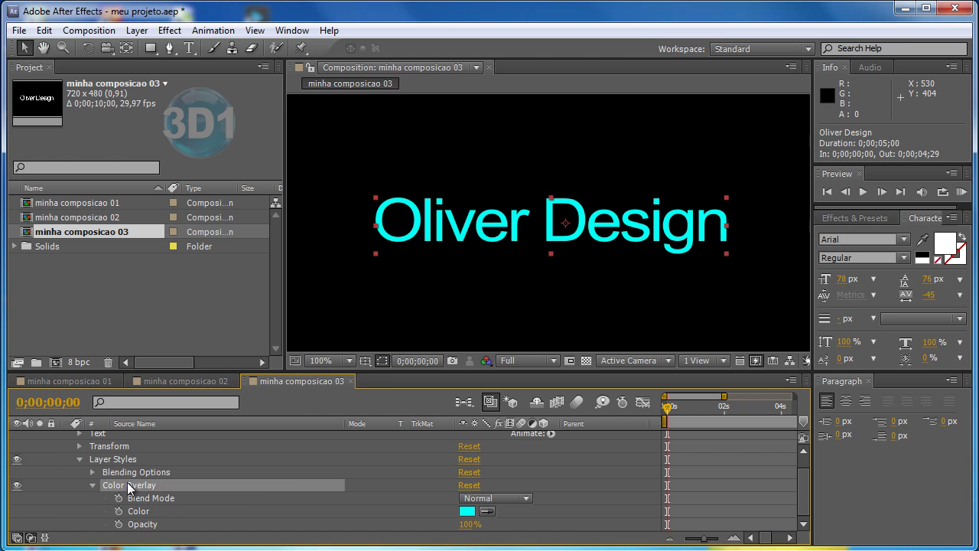
{"action": "key", "text": "Delete"}
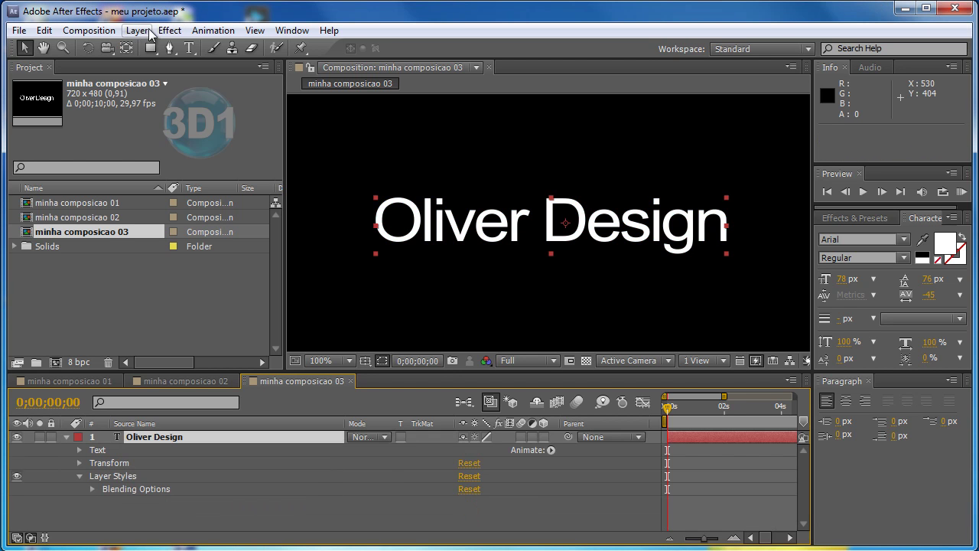
Add a Gradient Overlay layer style to the Oliver Design text
{"action": "left_click", "coordinate": [137, 30]}
{"action": "mouse_move", "coordinate": [207, 388]}
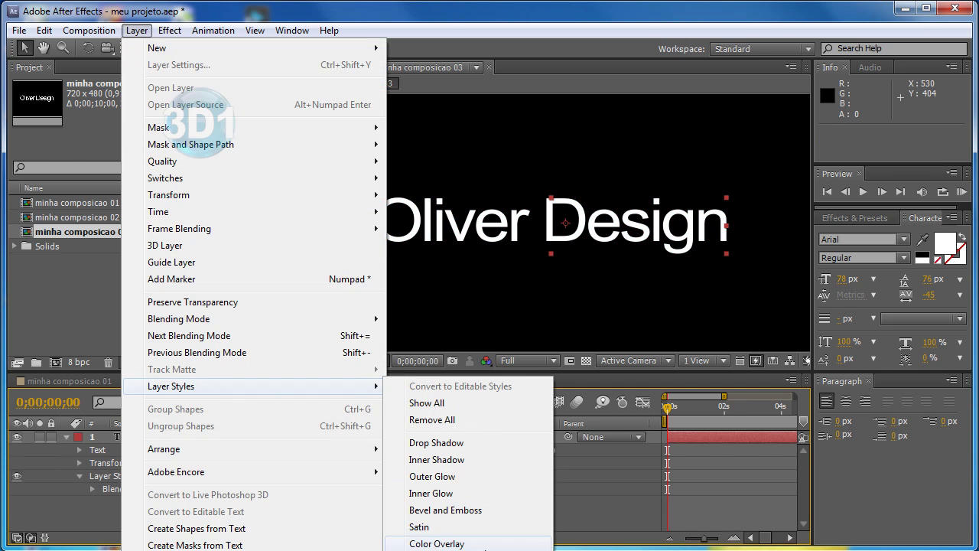
{"action": "left_click", "coordinate": [437, 550]}
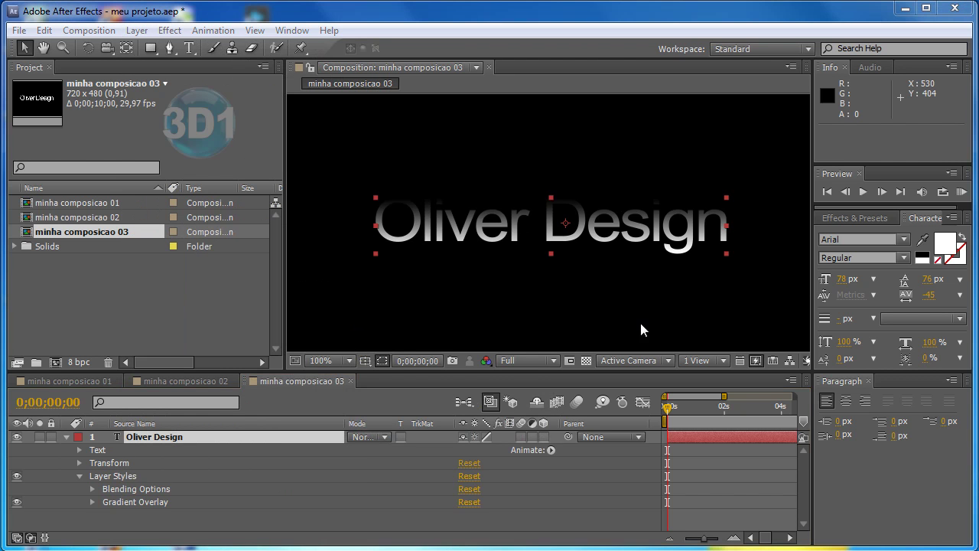
Add a red Stroke layer style as well, then select the Gradient Overlay style
{"action": "left_click", "coordinate": [134, 30]}
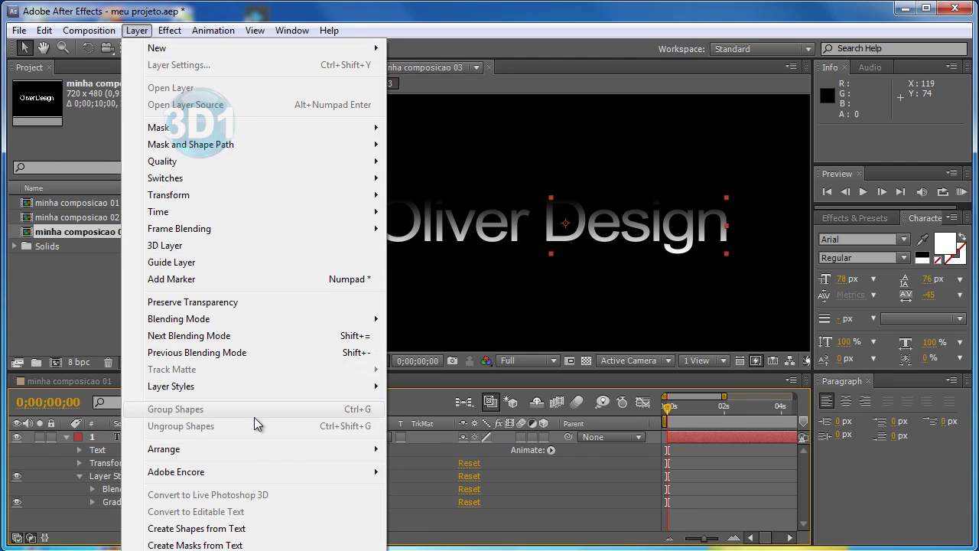
{"action": "mouse_move", "coordinate": [239, 386]}
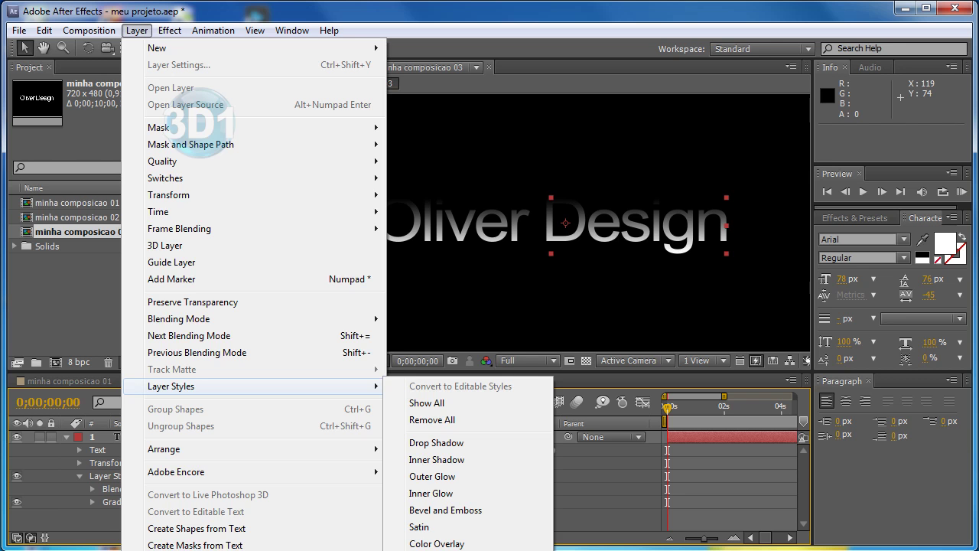
{"action": "left_click", "coordinate": [435, 550]}
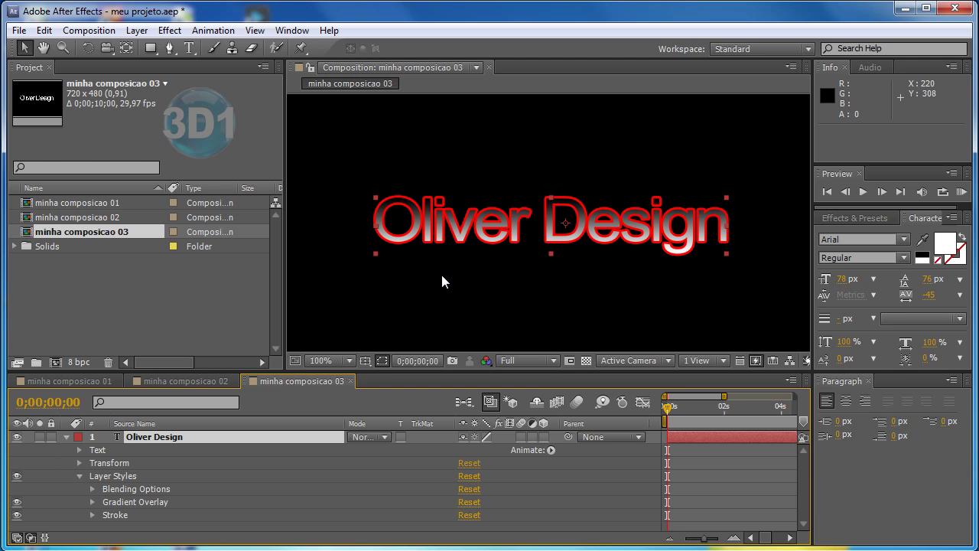
{"action": "left_click", "coordinate": [153, 501]}
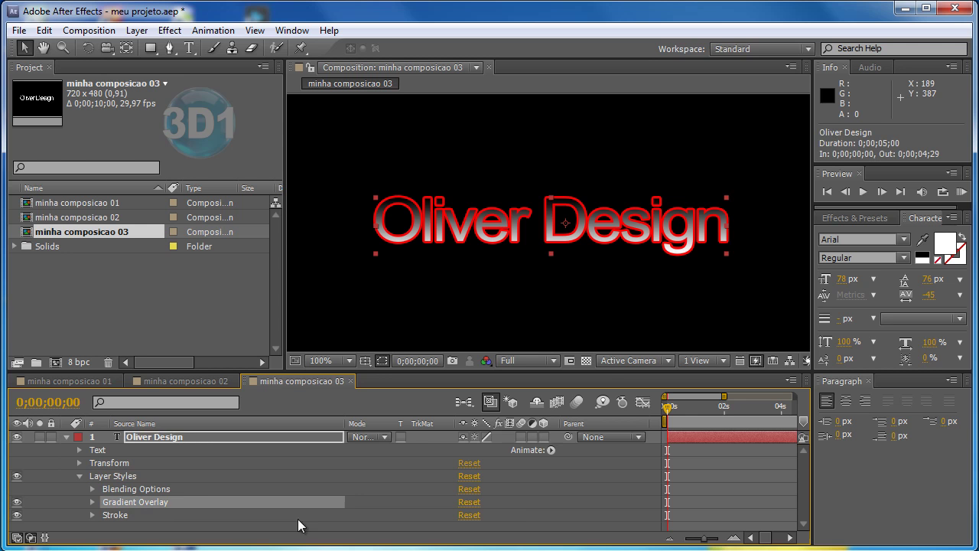
In the Gradient Overlay's Gradient Editor, move the white colour stop to 38.5%
{"action": "left_click", "coordinate": [92, 501]}
{"action": "left_click", "coordinate": [489, 476]}
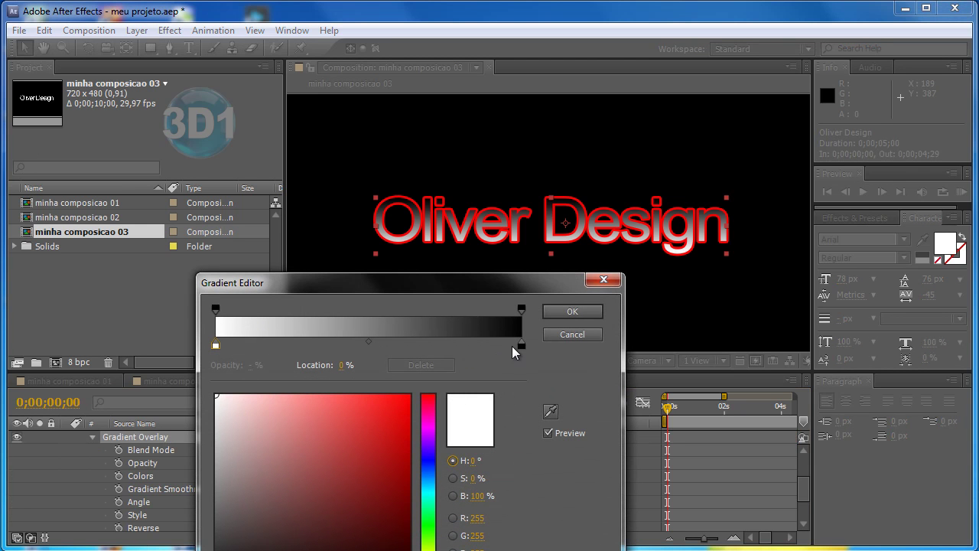
{"action": "left_click_drag", "start_coordinate": [216, 346], "coordinate": [317, 346]}
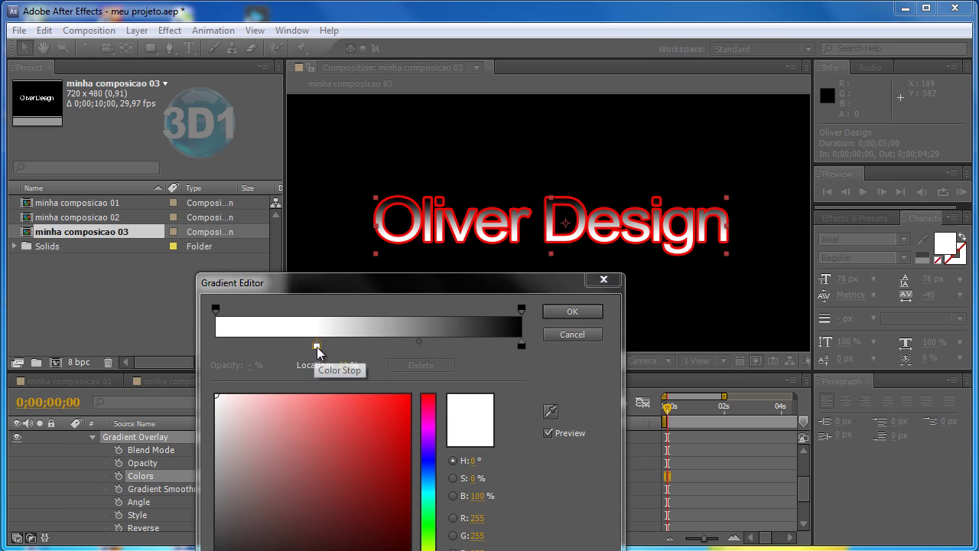
{"action": "mouse_move", "coordinate": [317, 346]}
{"action": "left_mouse_down"}
{"action": "mouse_move", "coordinate": [292, 345]}
{"action": "mouse_move", "coordinate": [334, 346]}
{"action": "left_mouse_up"}
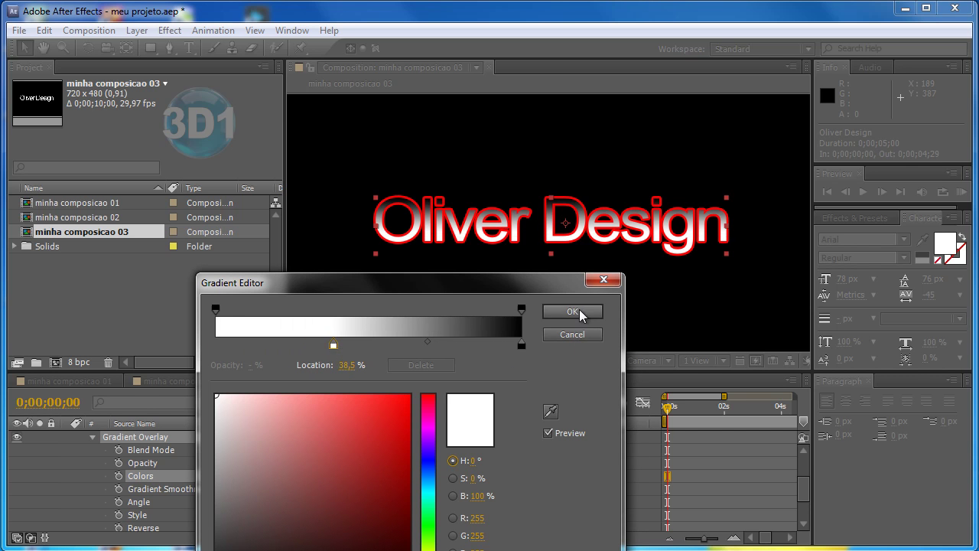
{"action": "left_click", "coordinate": [579, 312]}
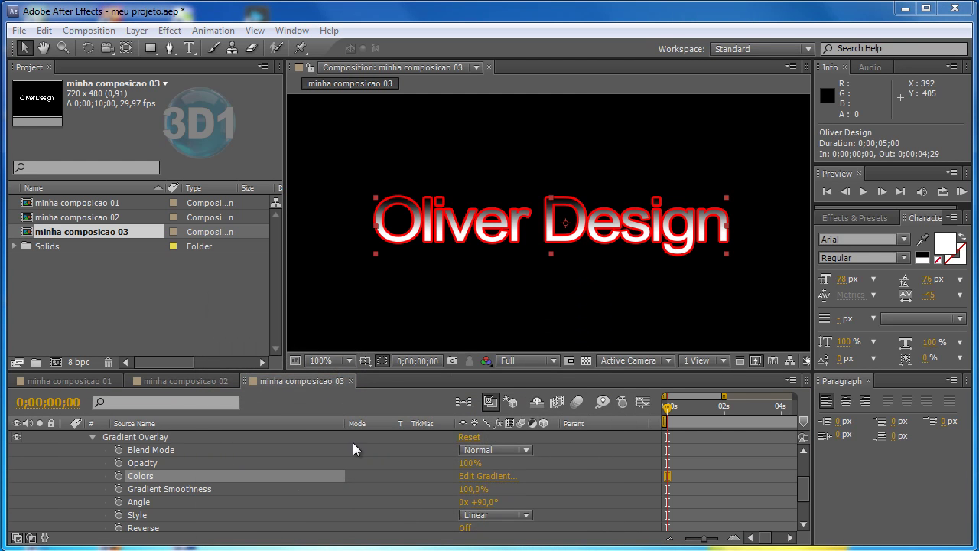